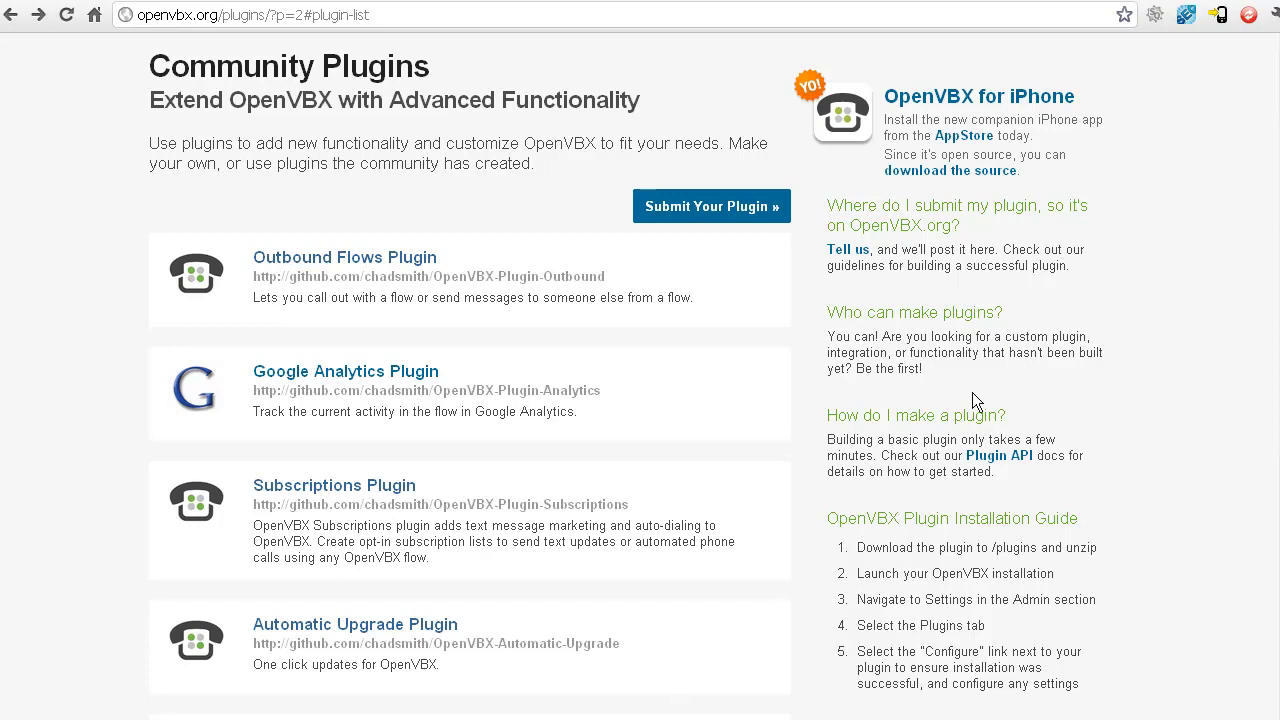
- Open the OpenVBX-Plugin-Outbound repository and scroll to the README's every-5-minutes cron.php crontab entry
triple_click(430, 257)
left_click(134, 216)
left_click(349, 262)
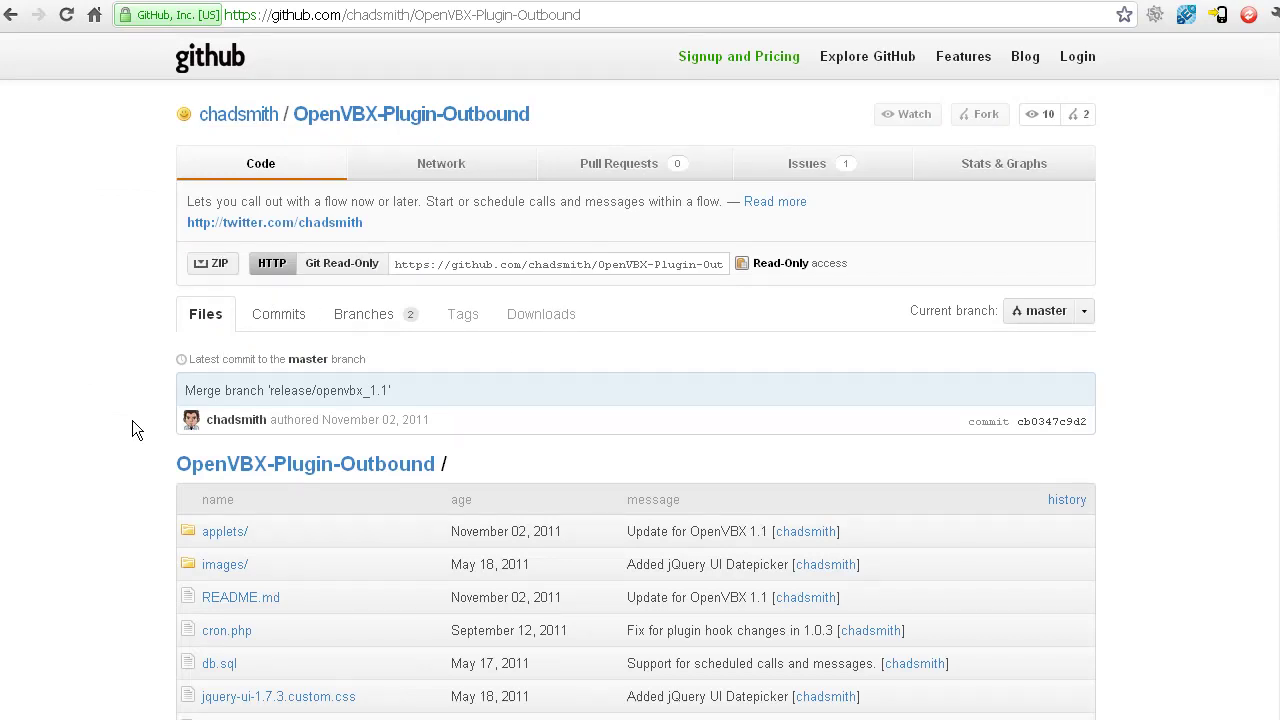
scroll(132, 429, "down", 3)
scroll(132, 429, "down", 4)
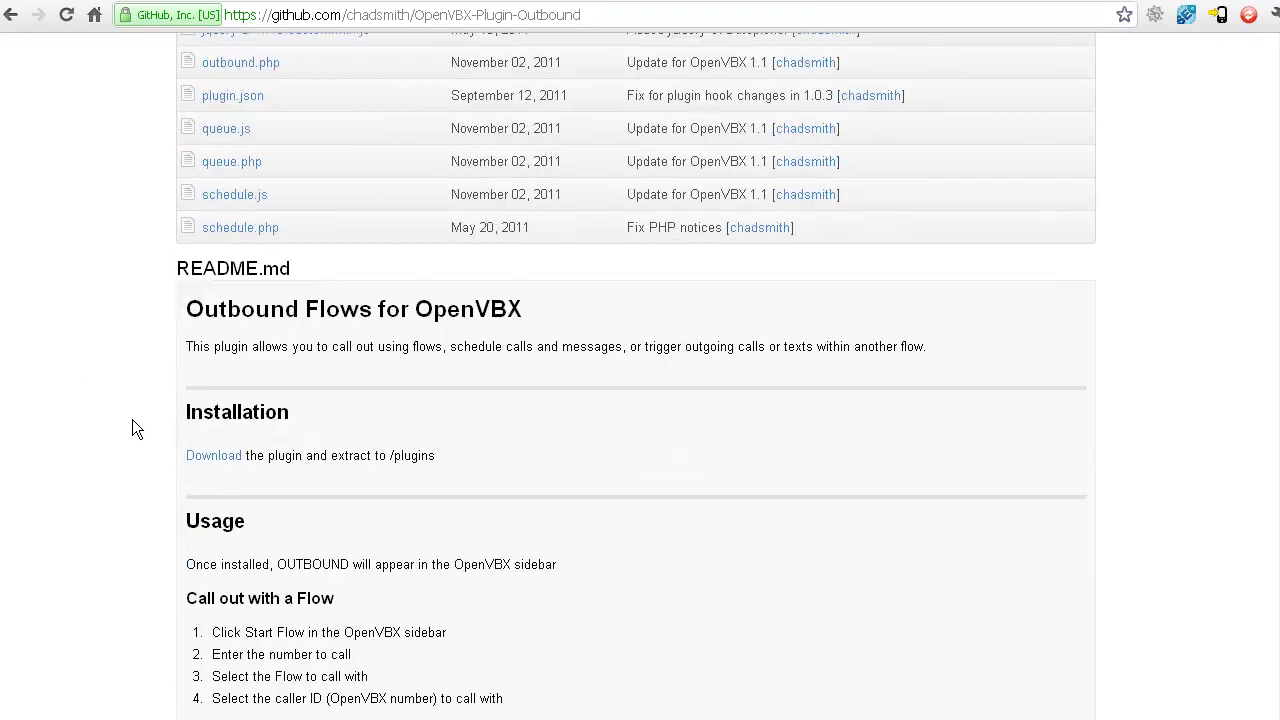
scroll(132, 429, "down", 4)
scroll(132, 429, "up", 2)
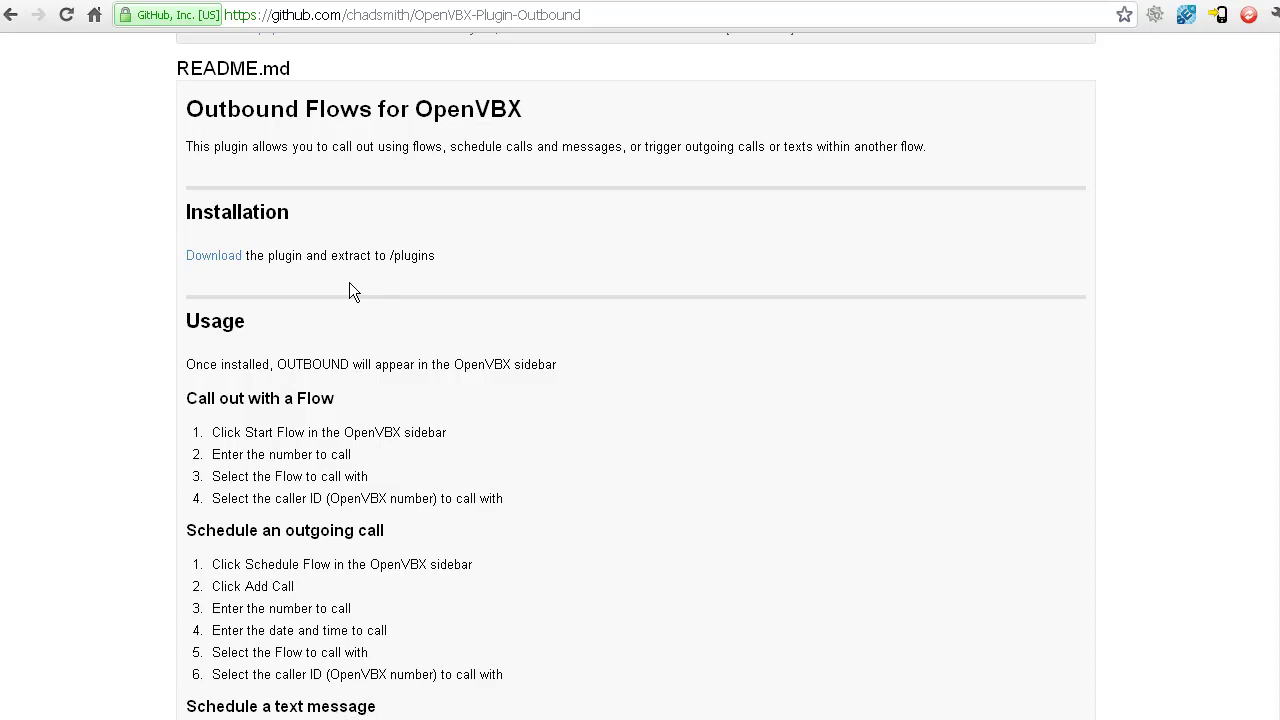
scroll(349, 283, "down", 2)
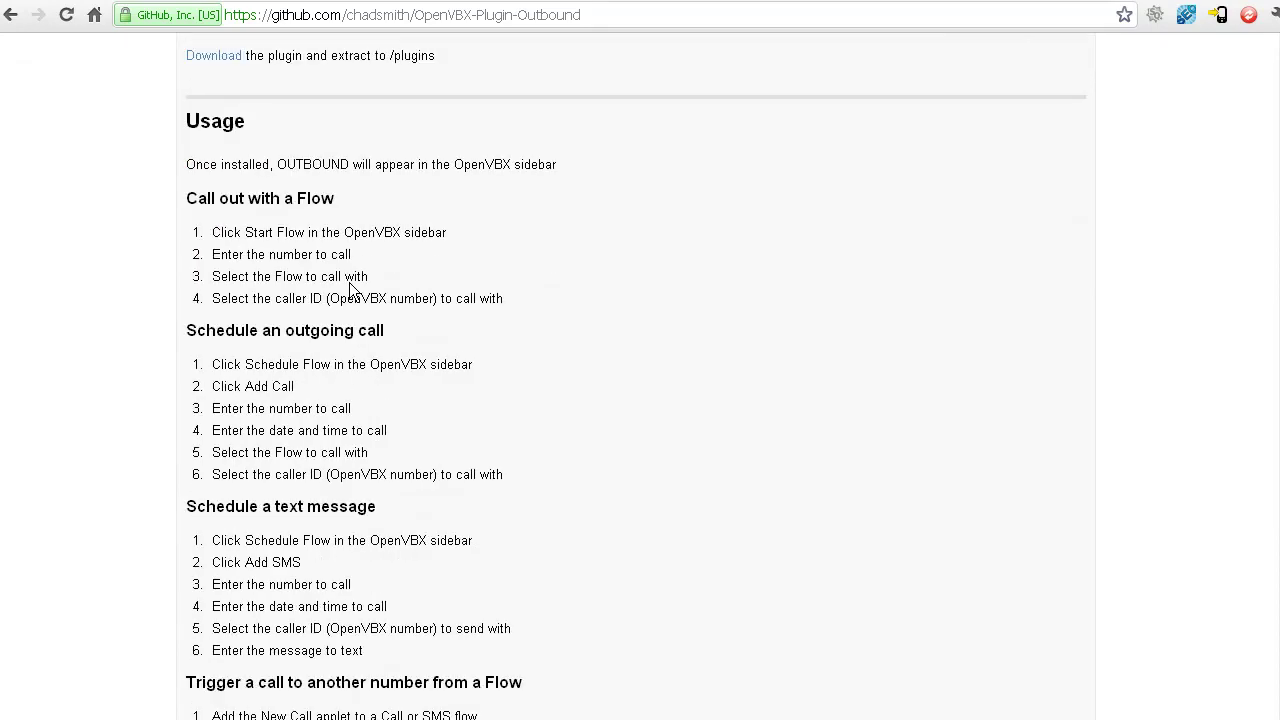
scroll(349, 283, "down", 6)
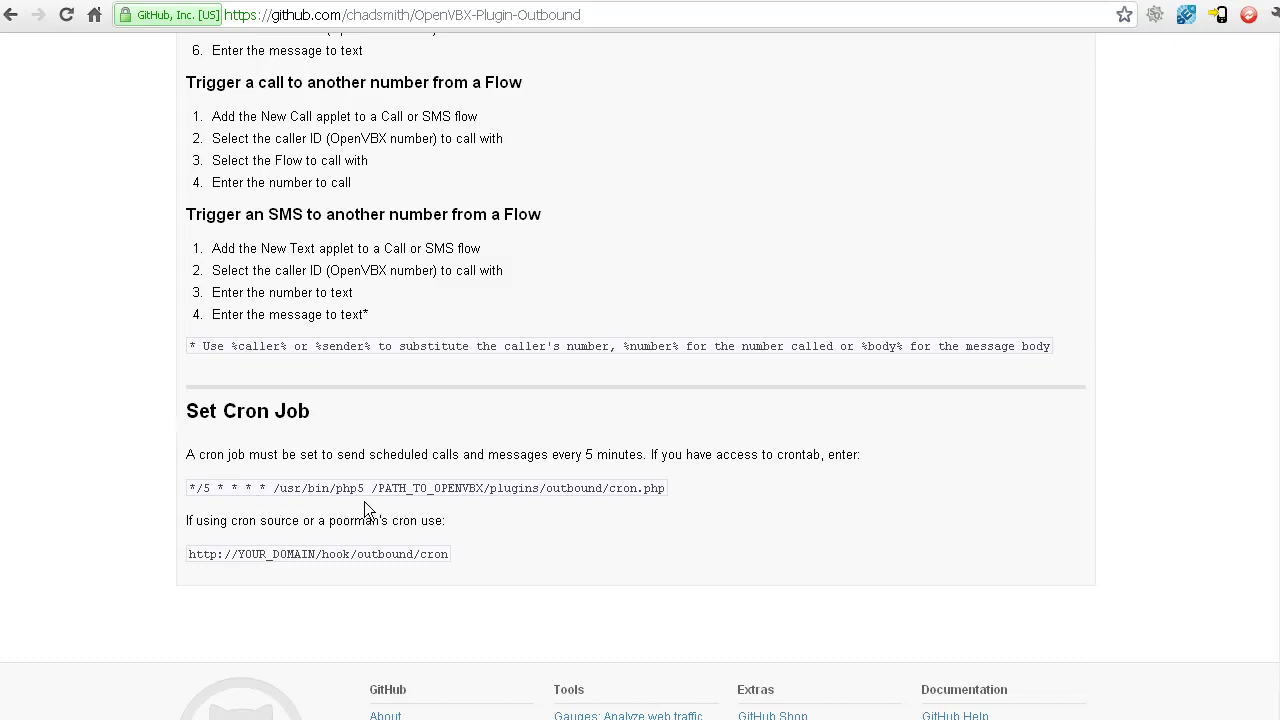
- Highlight PATH_TO_OPENVBX in the README's cron.php crontab command
left_click_drag(376, 491, 481, 492)
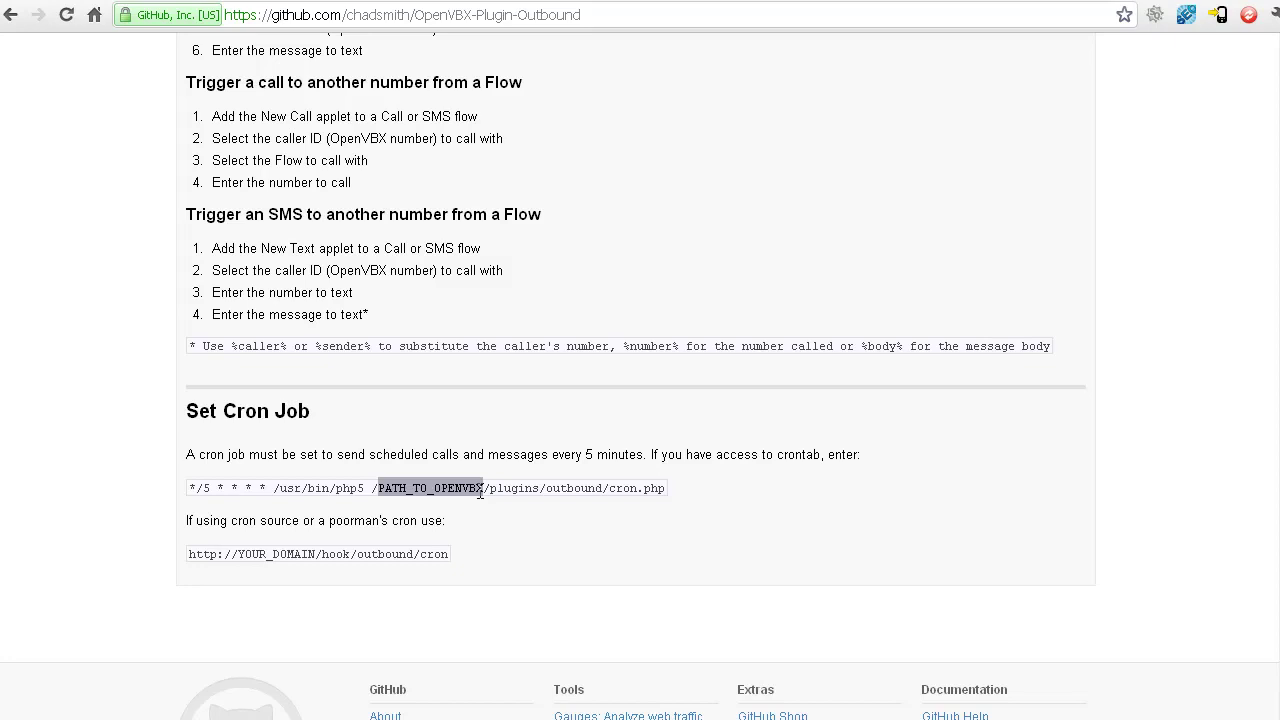
left_click(572, 449)
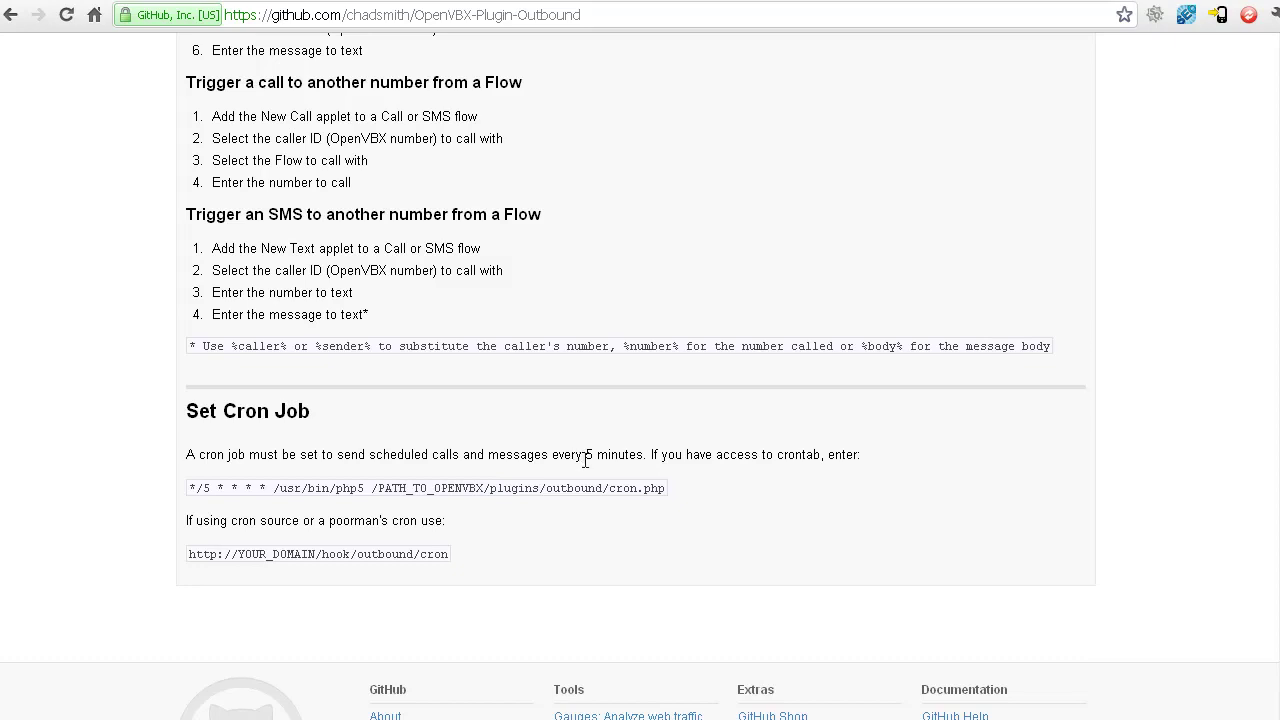
left_click_drag(585, 455, 645, 455)
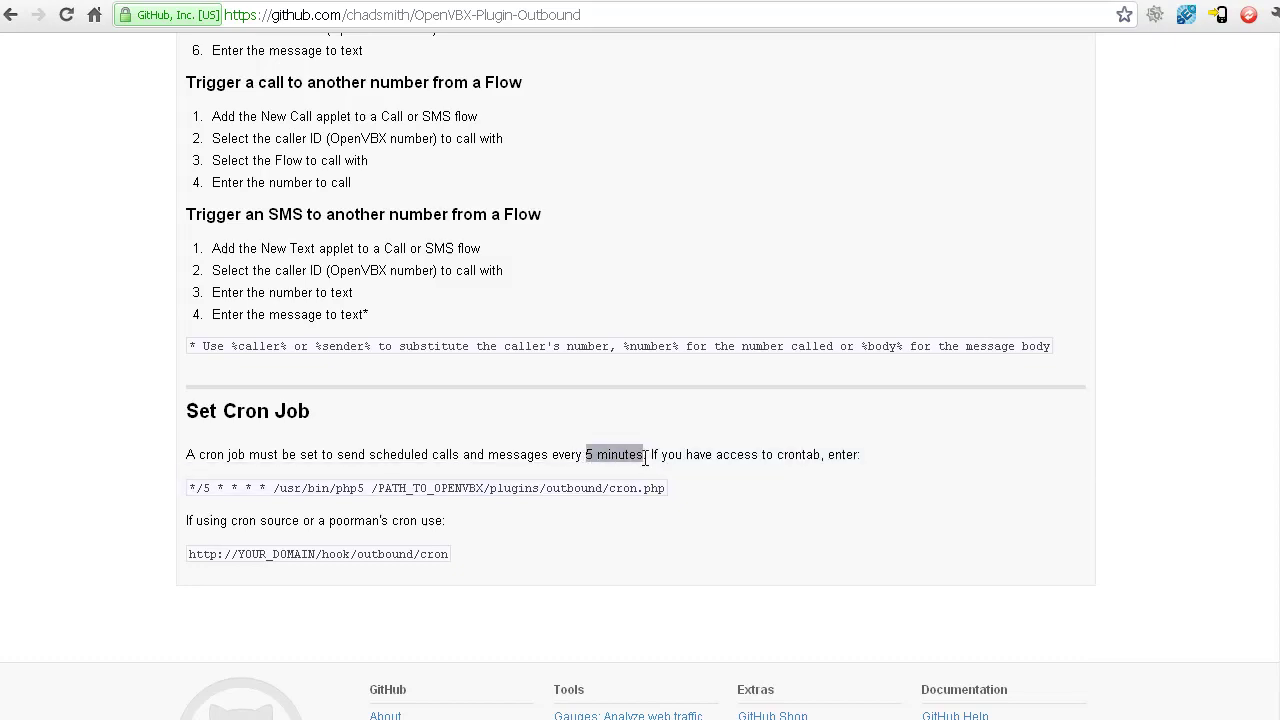
left_click(574, 454)
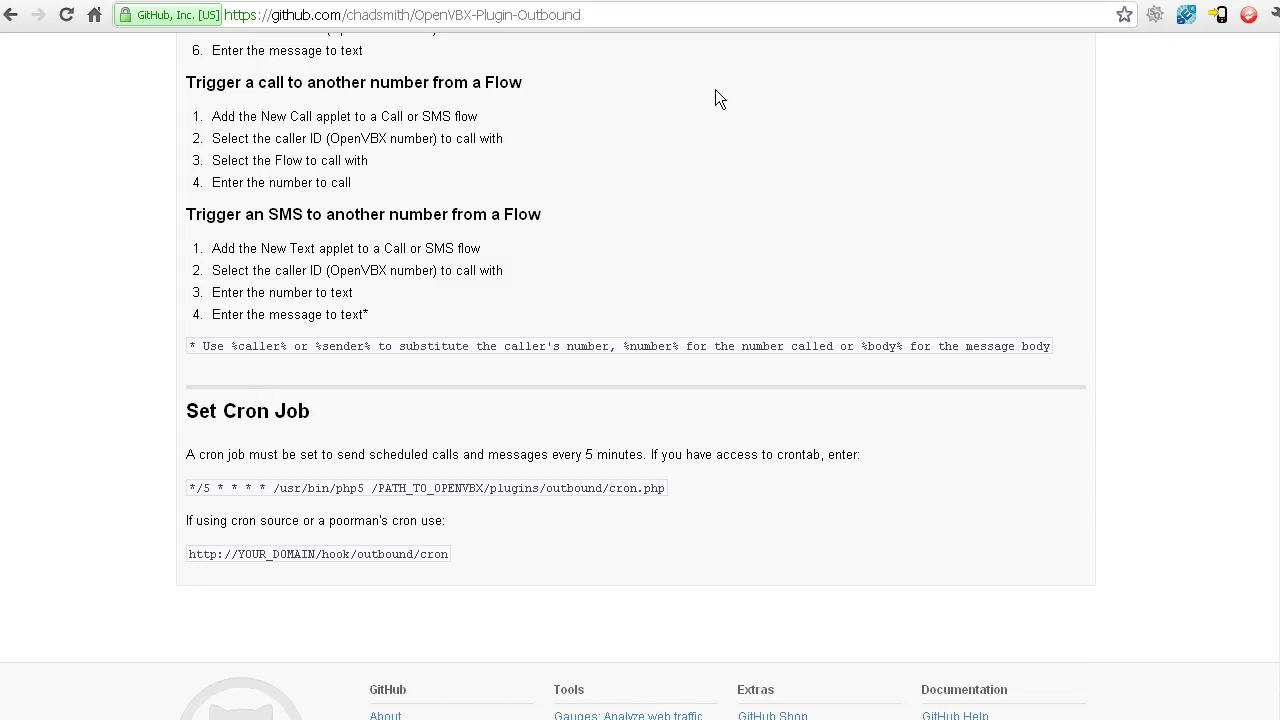
- In FileZilla's remote pane, go into public_html and then vbxdemo on the server
key("alt+Tab")
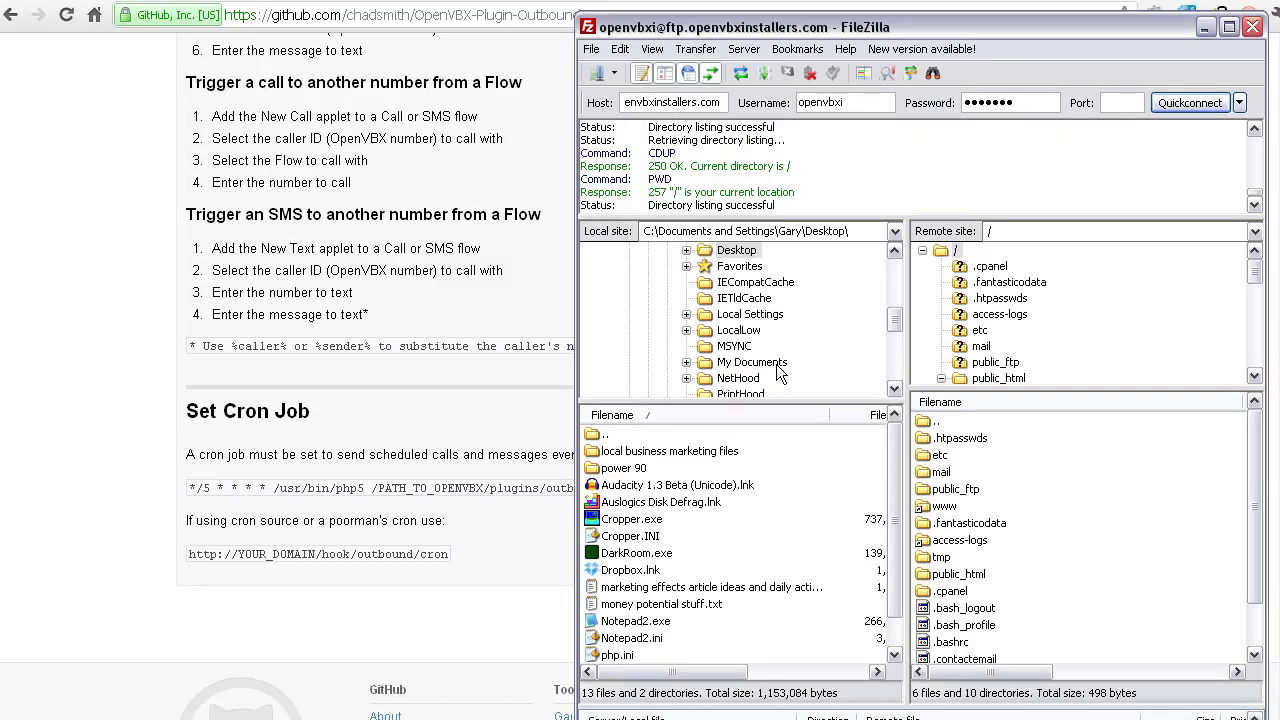
double_click(962, 578)
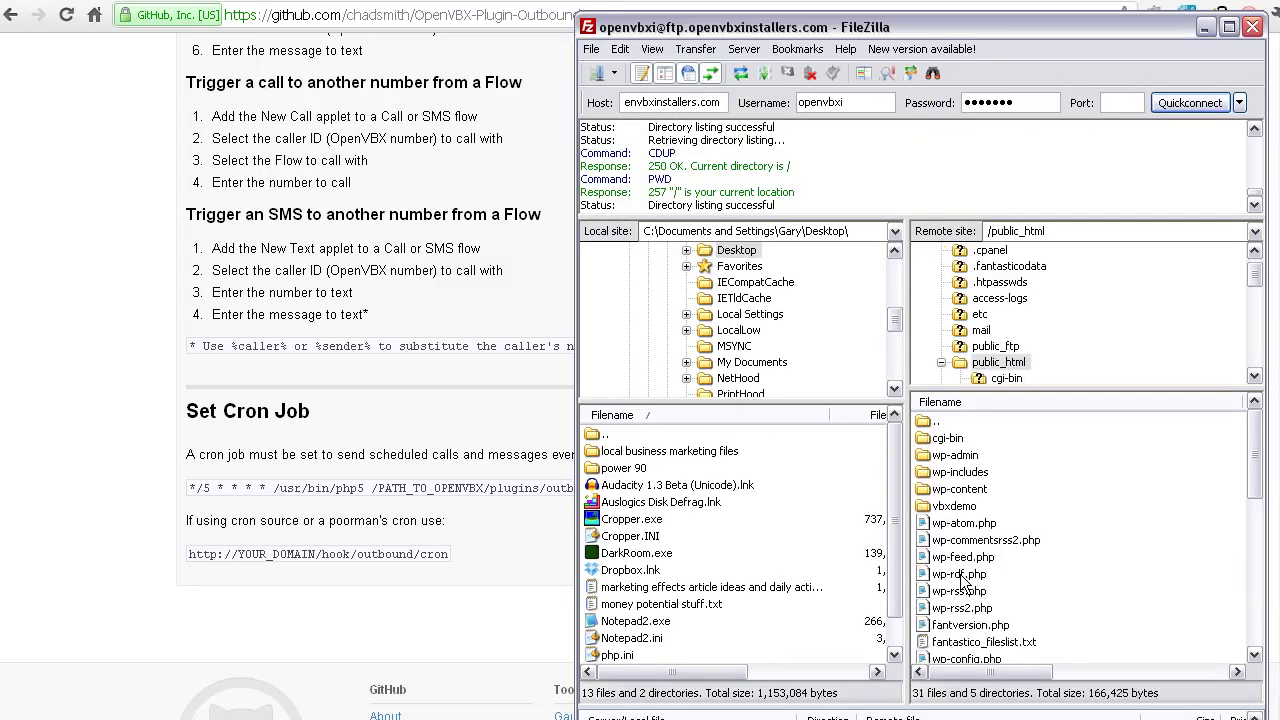
double_click(946, 506)
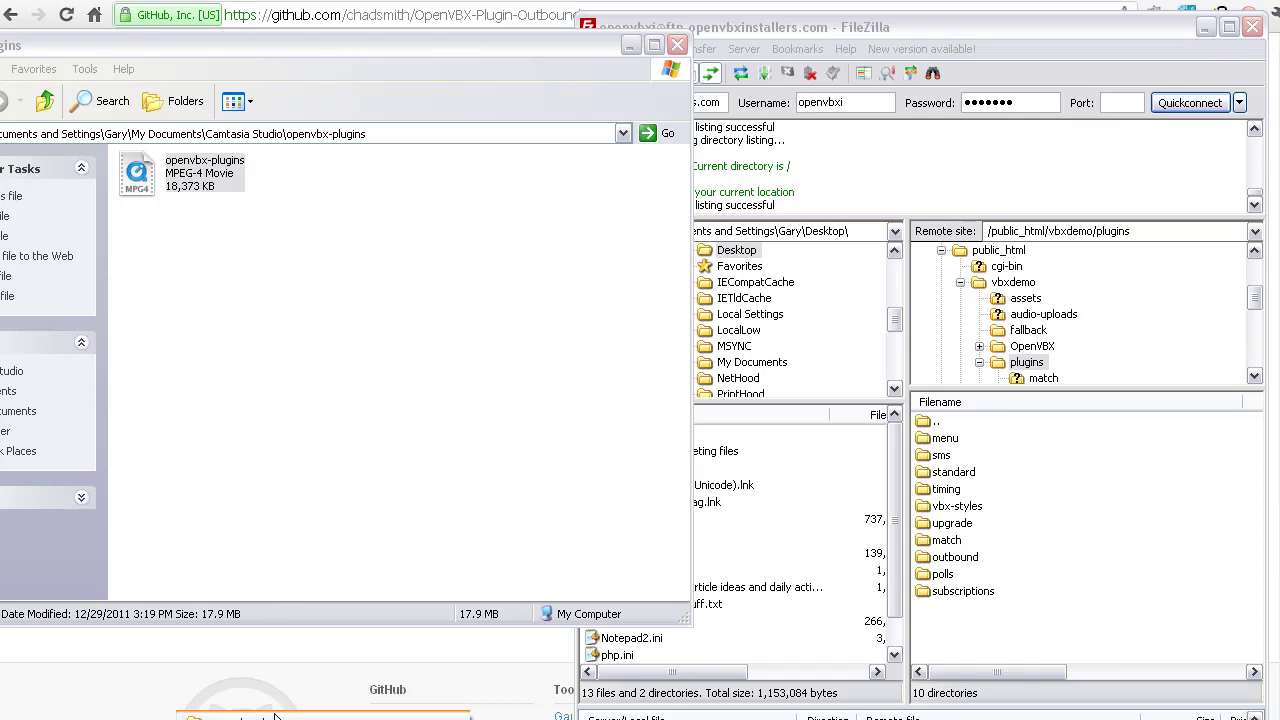
- Open the local chadsmith-OpenVBX-Plugin-Outbound-cb0347c folder, select its inner subfolder, and return to FileZilla
left_click(35, 69)
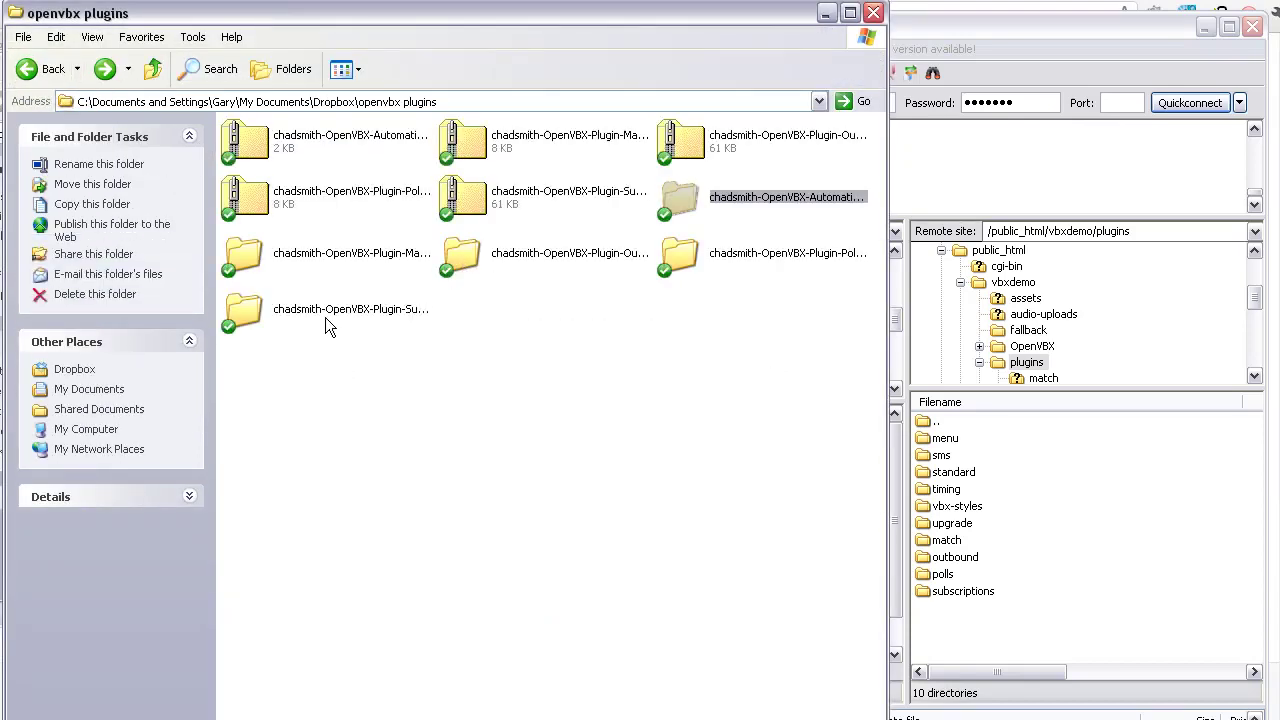
double_click(614, 258)
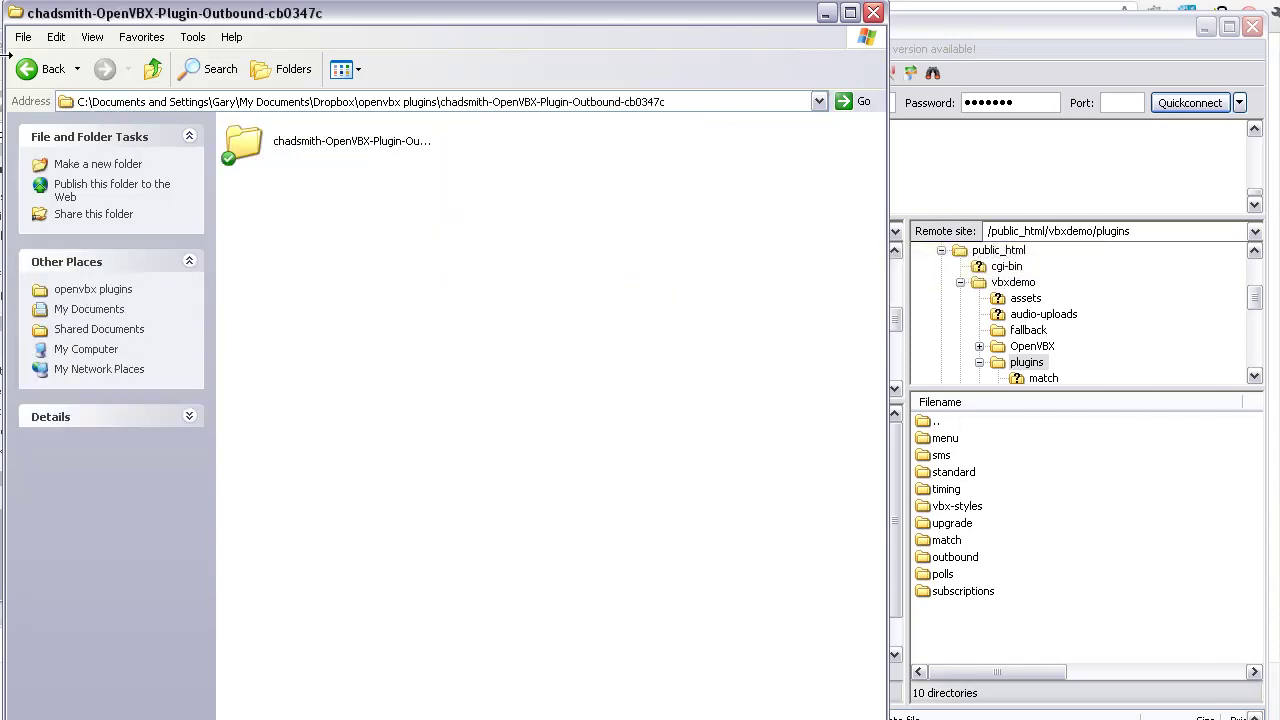
left_click(40, 69)
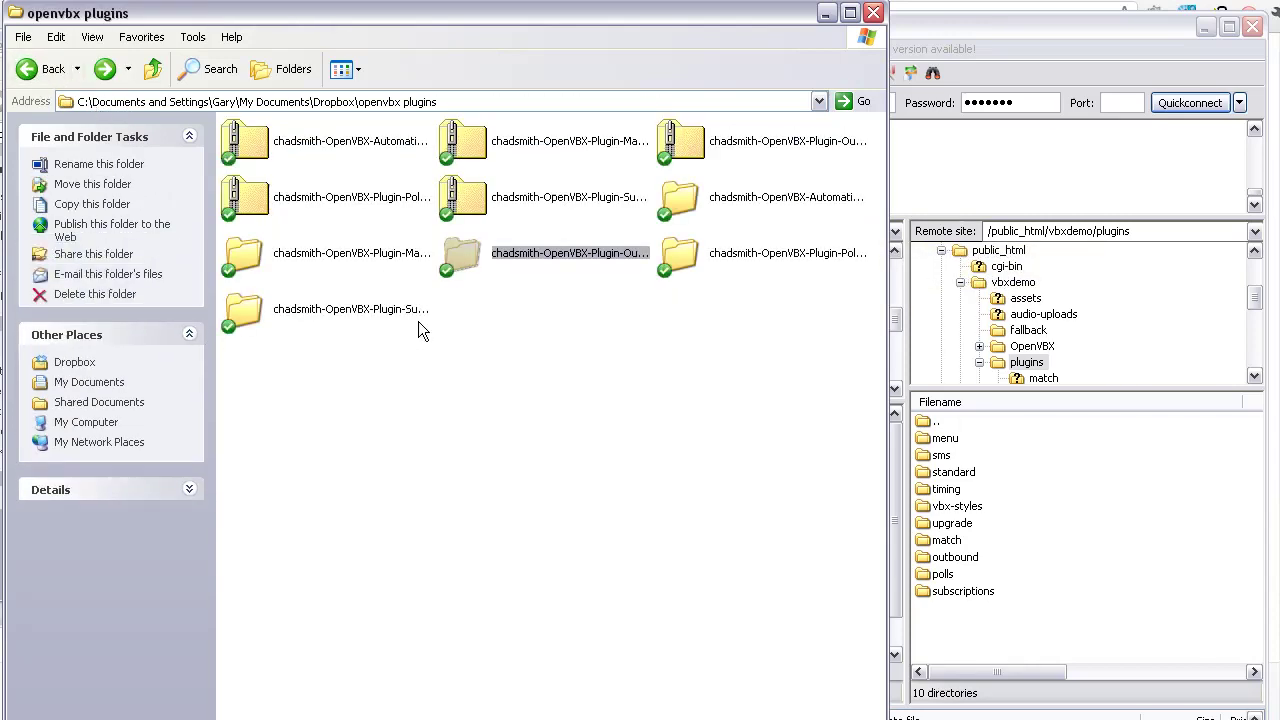
double_click(482, 259)
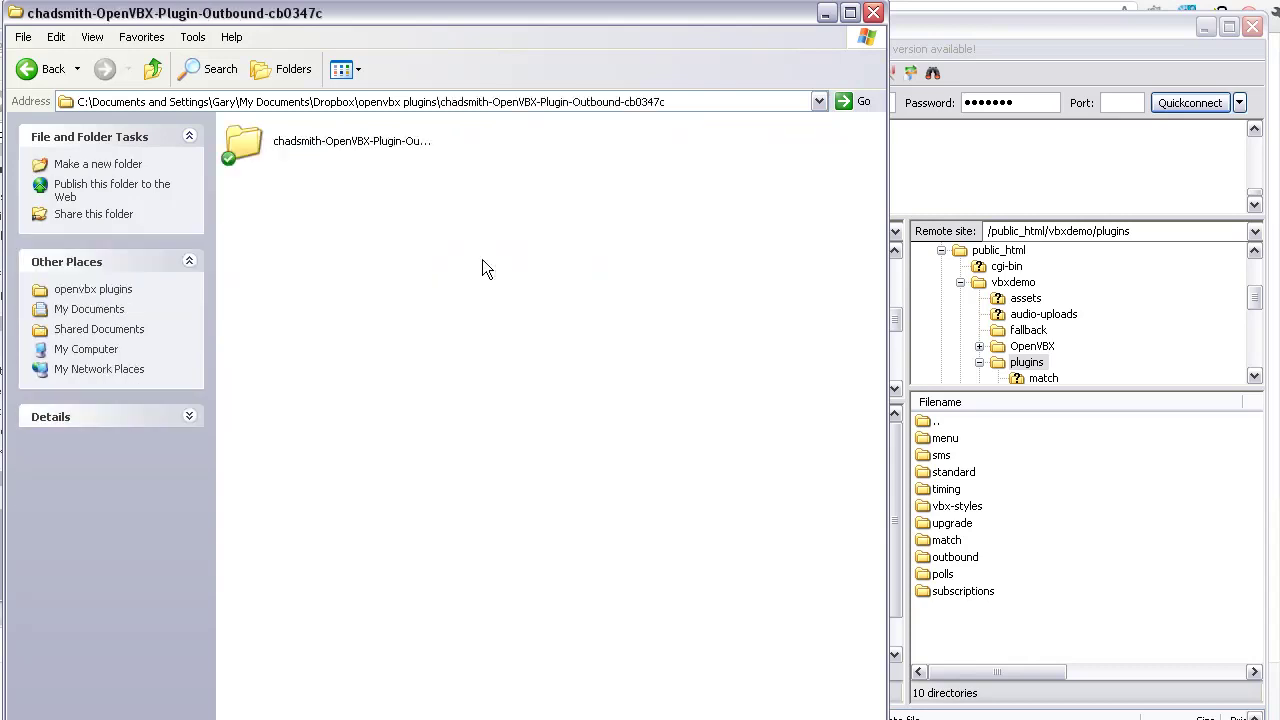
left_click(306, 144)
left_click(1065, 623)
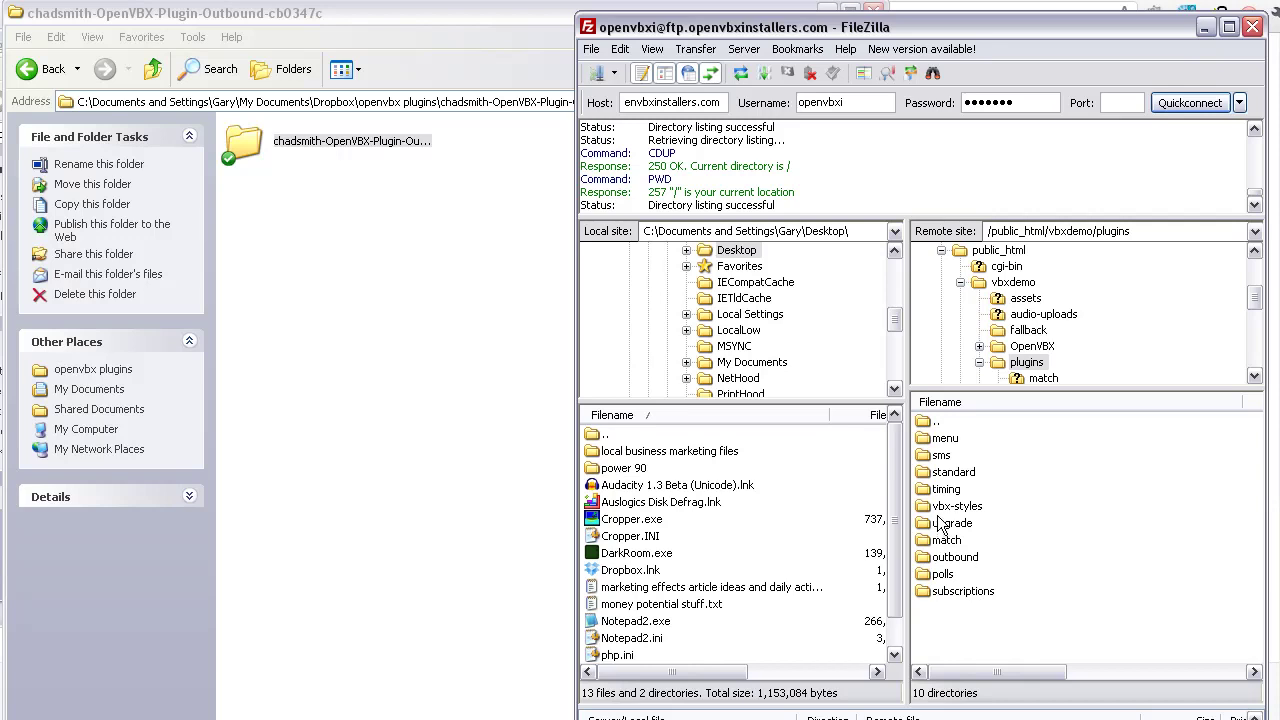
- Select the outbound folder in the server's vbxdemo plugins listing to confirm it's there
left_click(936, 562)
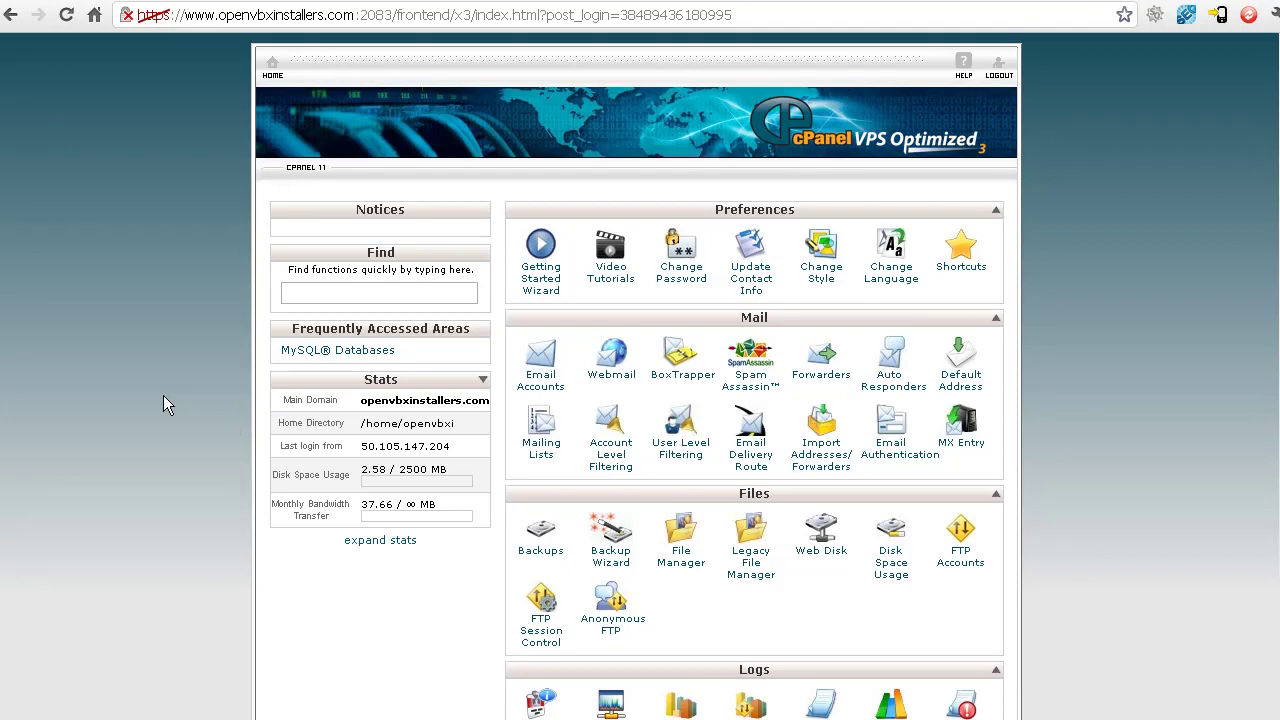
- Scroll cPanel's home page down to the Advanced section, highlighting the home directory path along the way
scroll(163, 395, "down", 2)
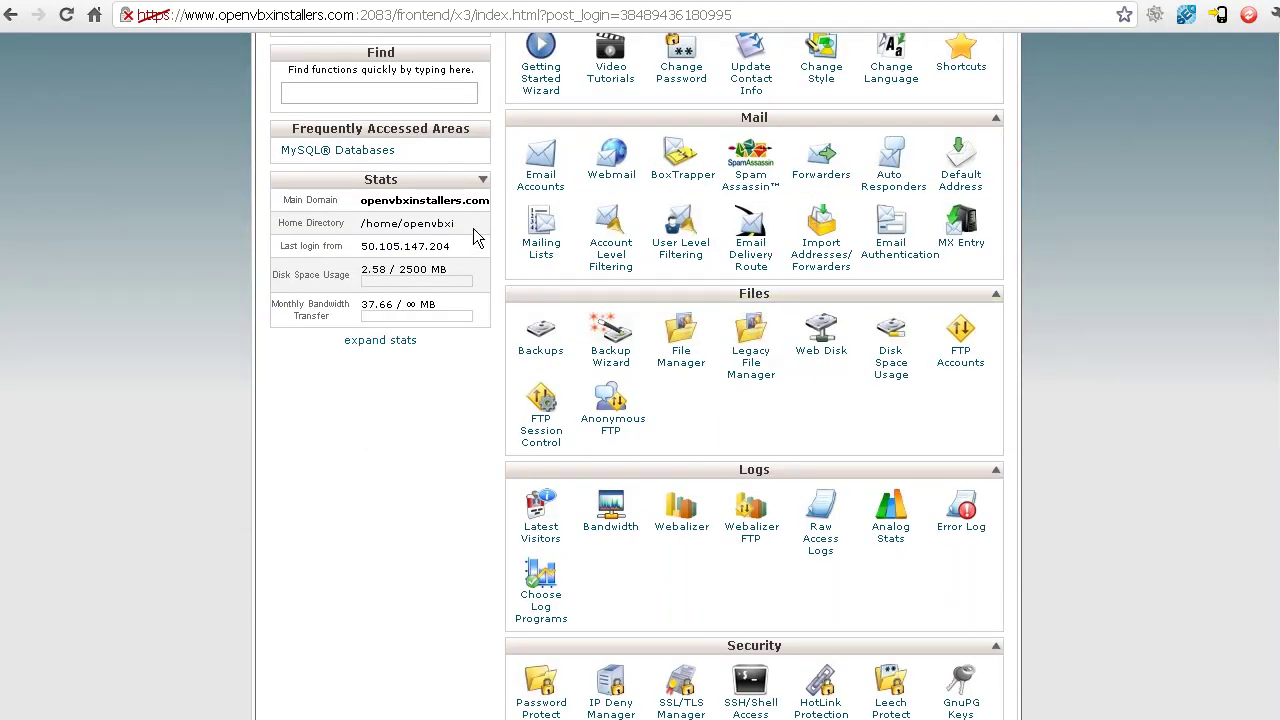
left_click_drag(473, 227, 362, 228)
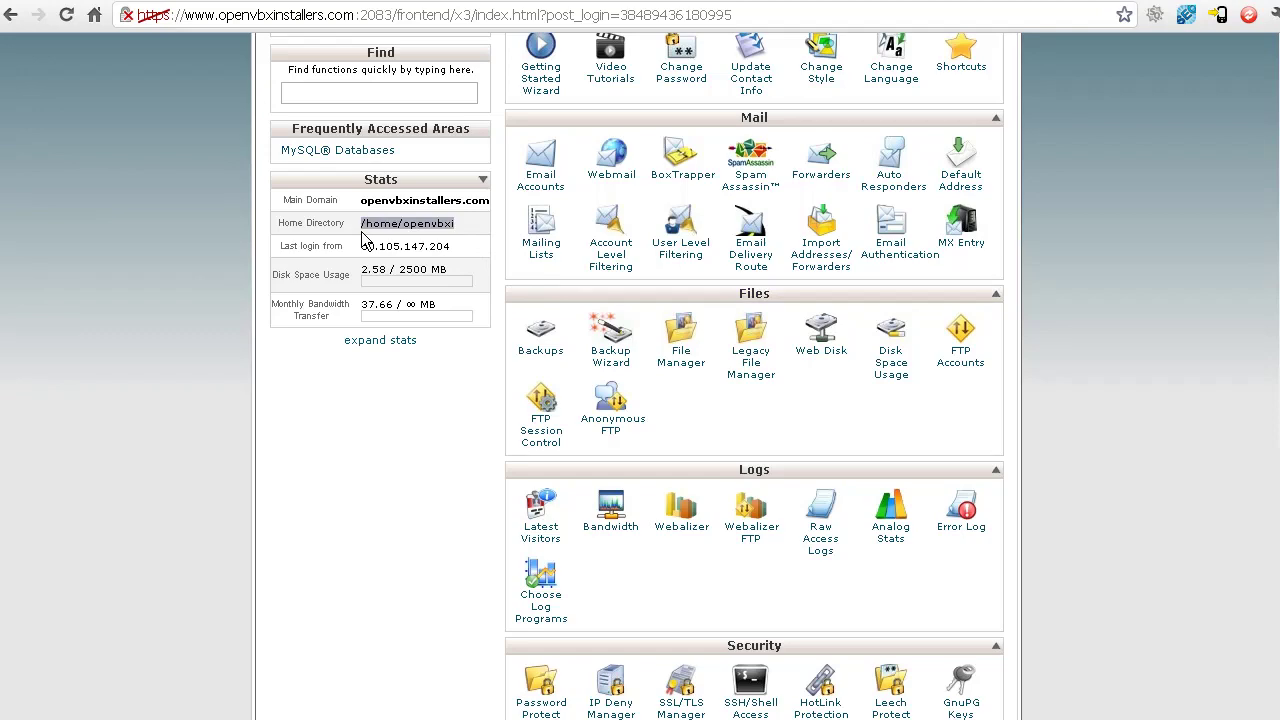
scroll(365, 240, "down", 2)
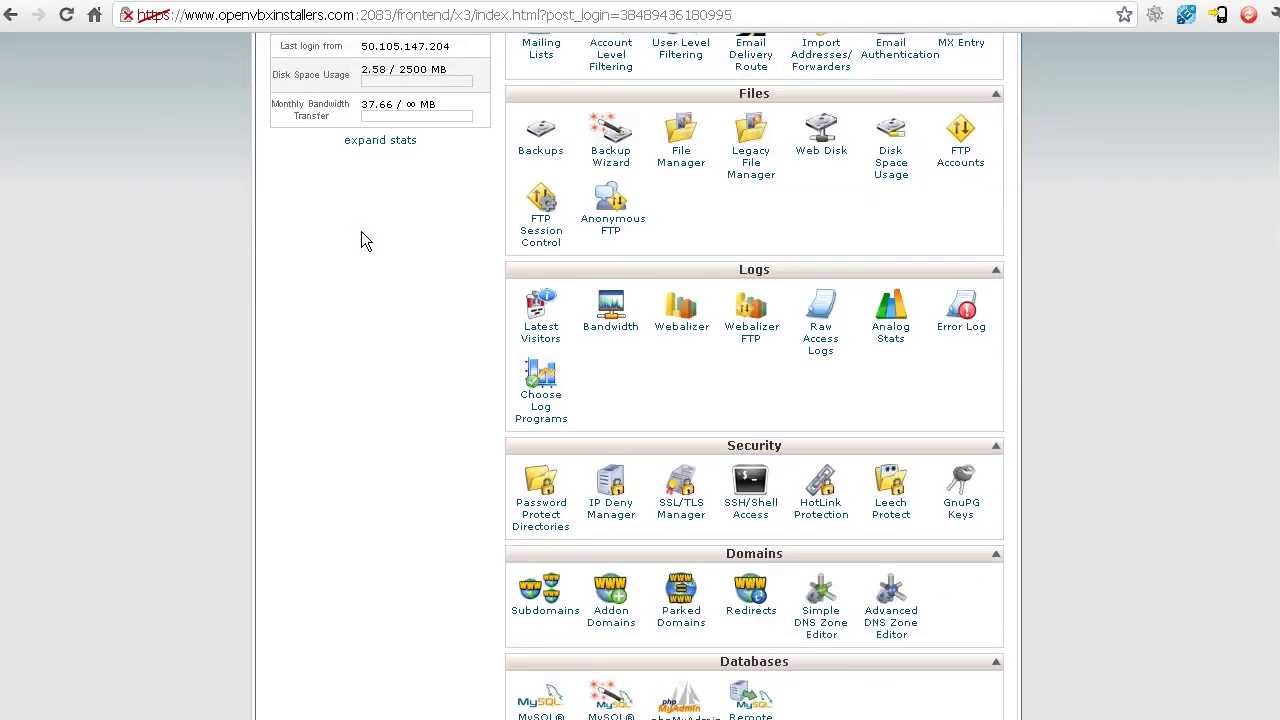
scroll(365, 240, "down", 4)
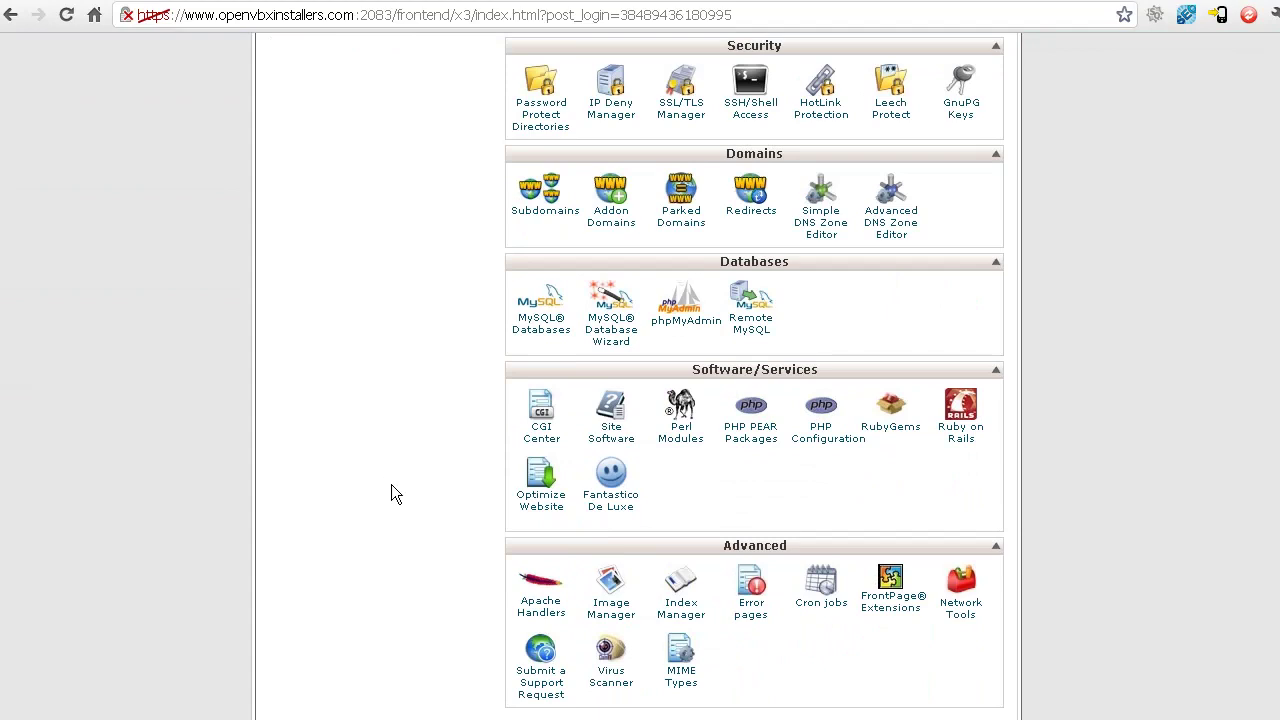
scroll(454, 425, "down", 1)
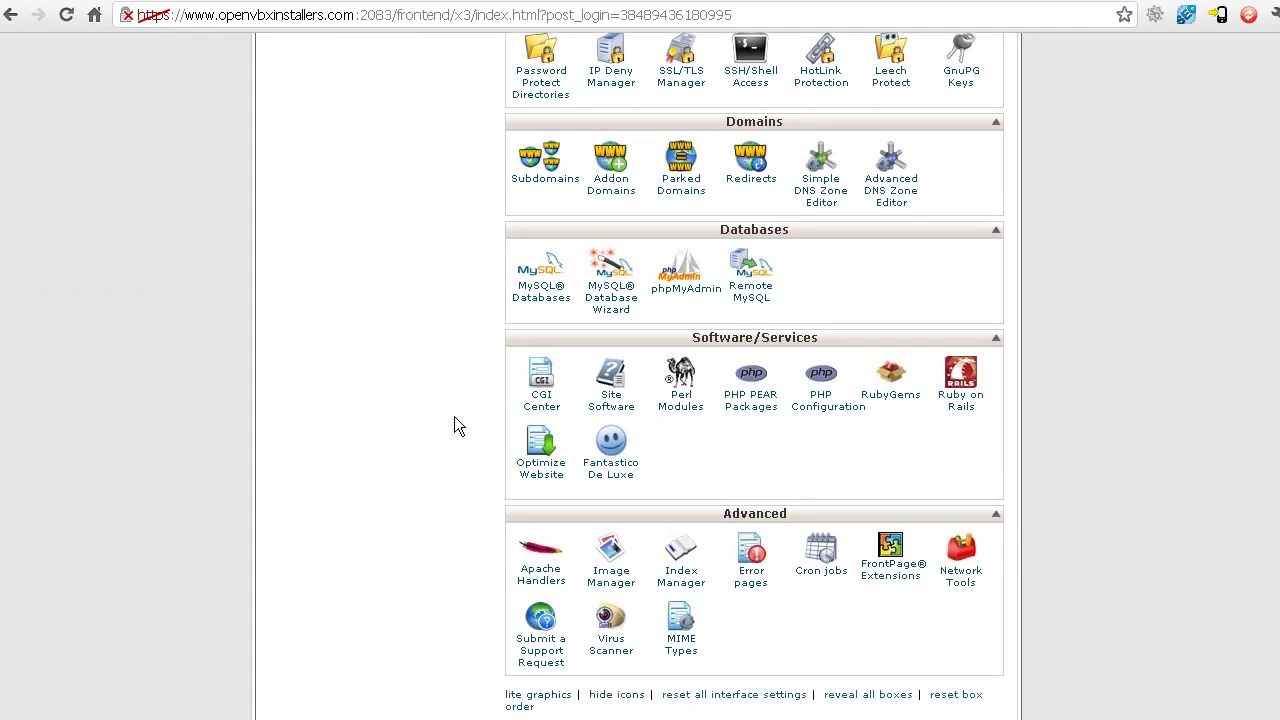
- Open Cron Jobs and apply the Every 5 minutes preset (*/5 * * * *) to a new job
left_click(824, 564)
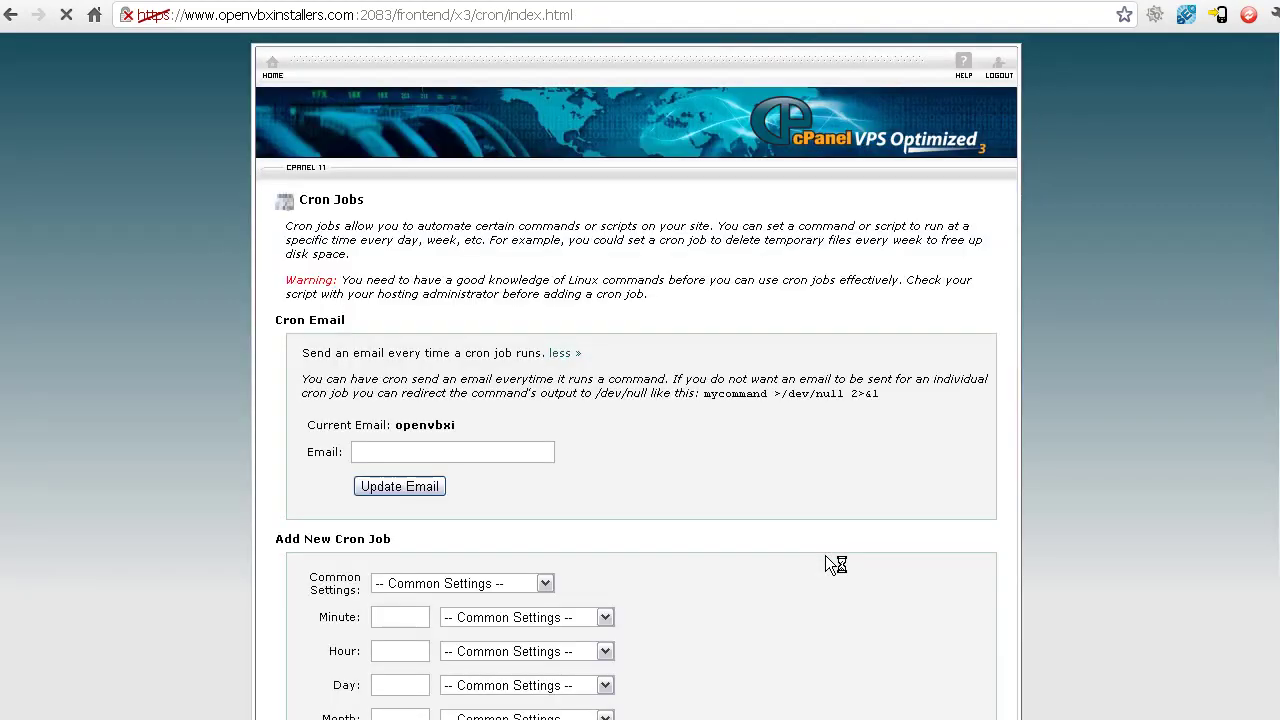
scroll(590, 556, "down", 2)
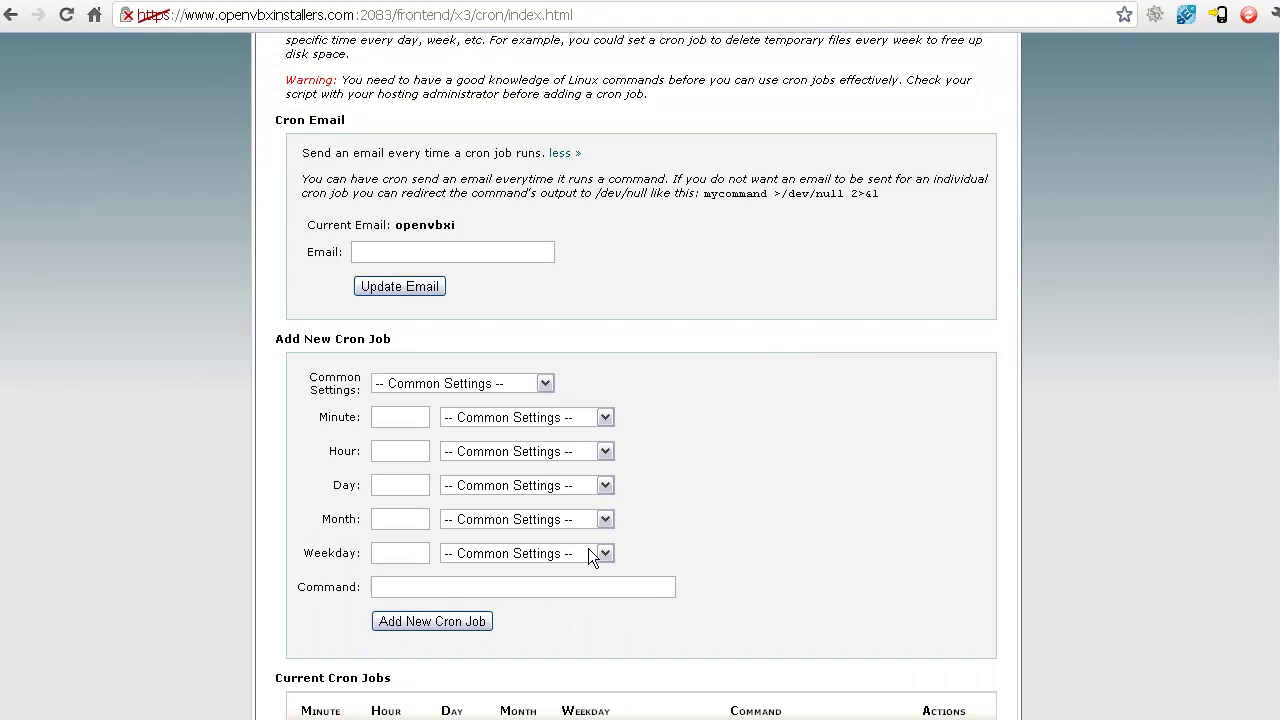
scroll(588, 553, "up", 2)
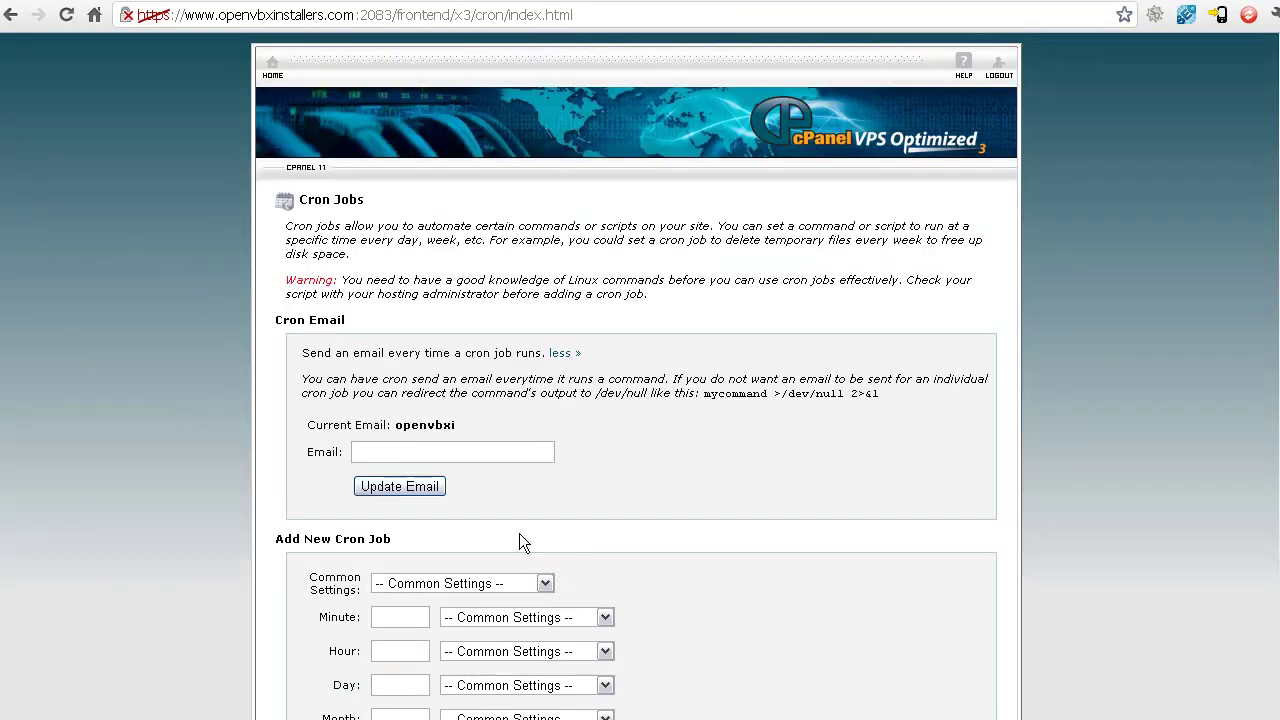
scroll(688, 424, "down", 1)
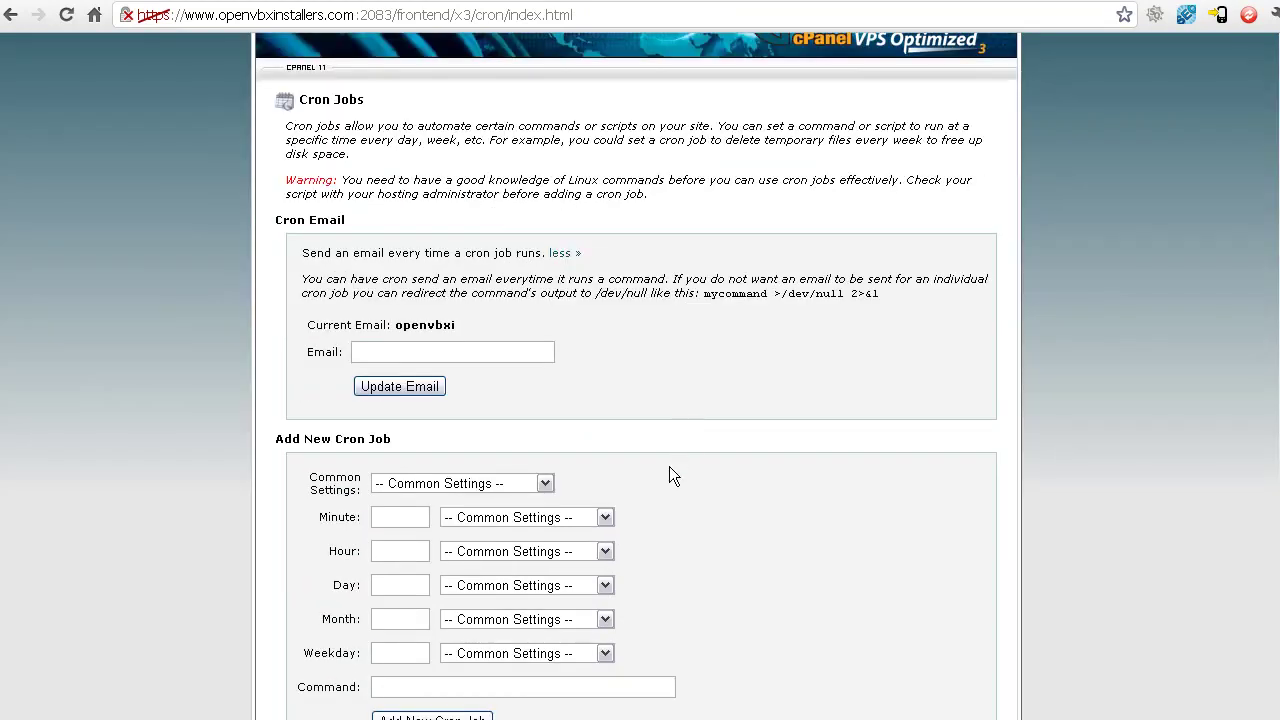
scroll(670, 468, "down", 2)
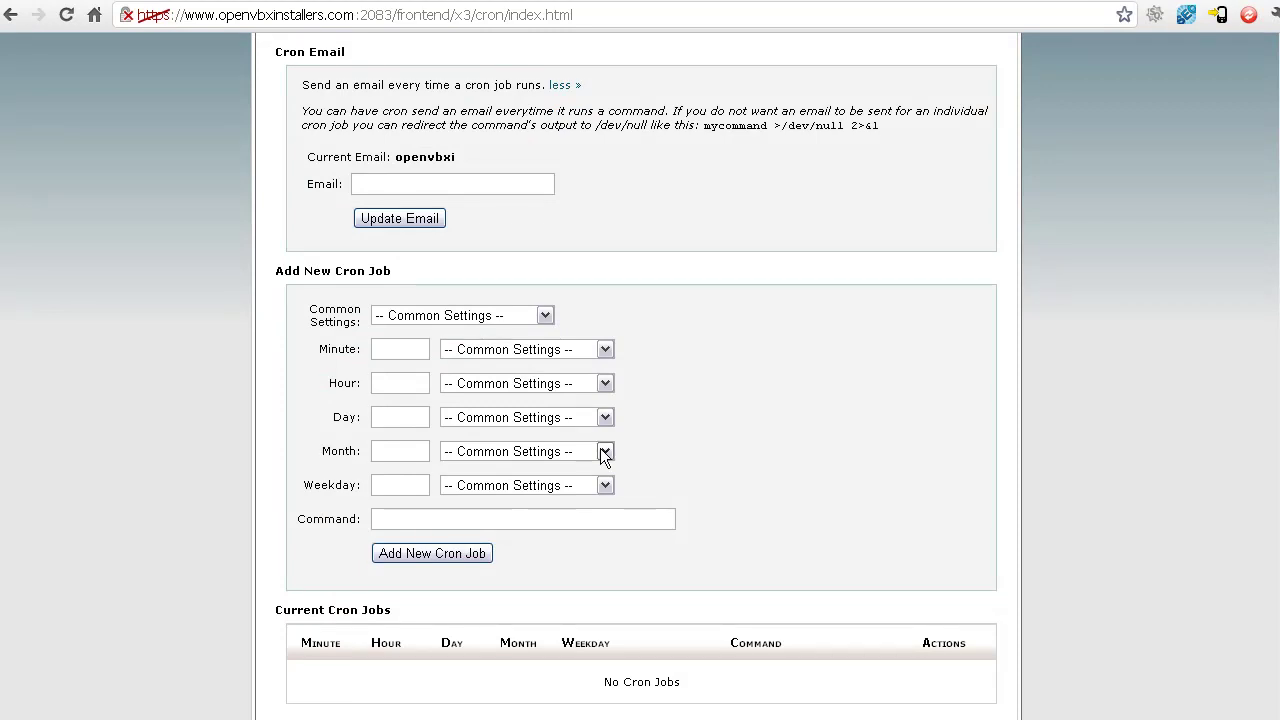
left_click(467, 318)
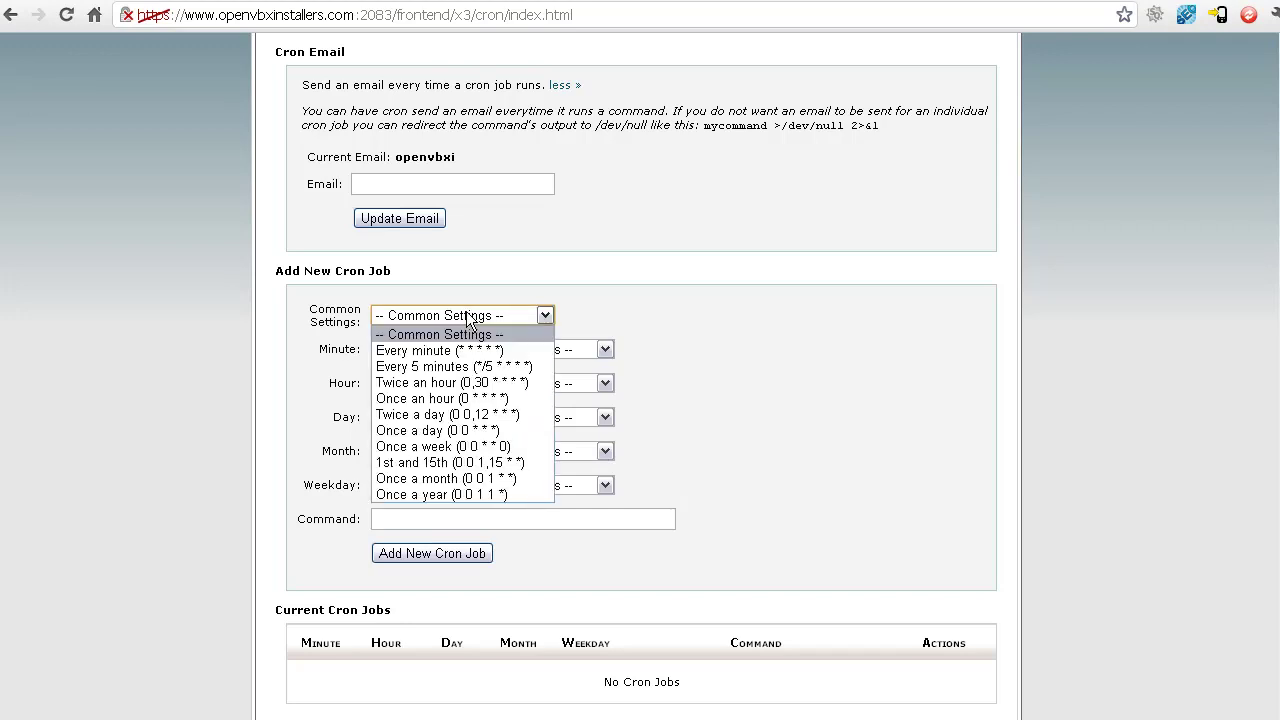
left_click(440, 367)
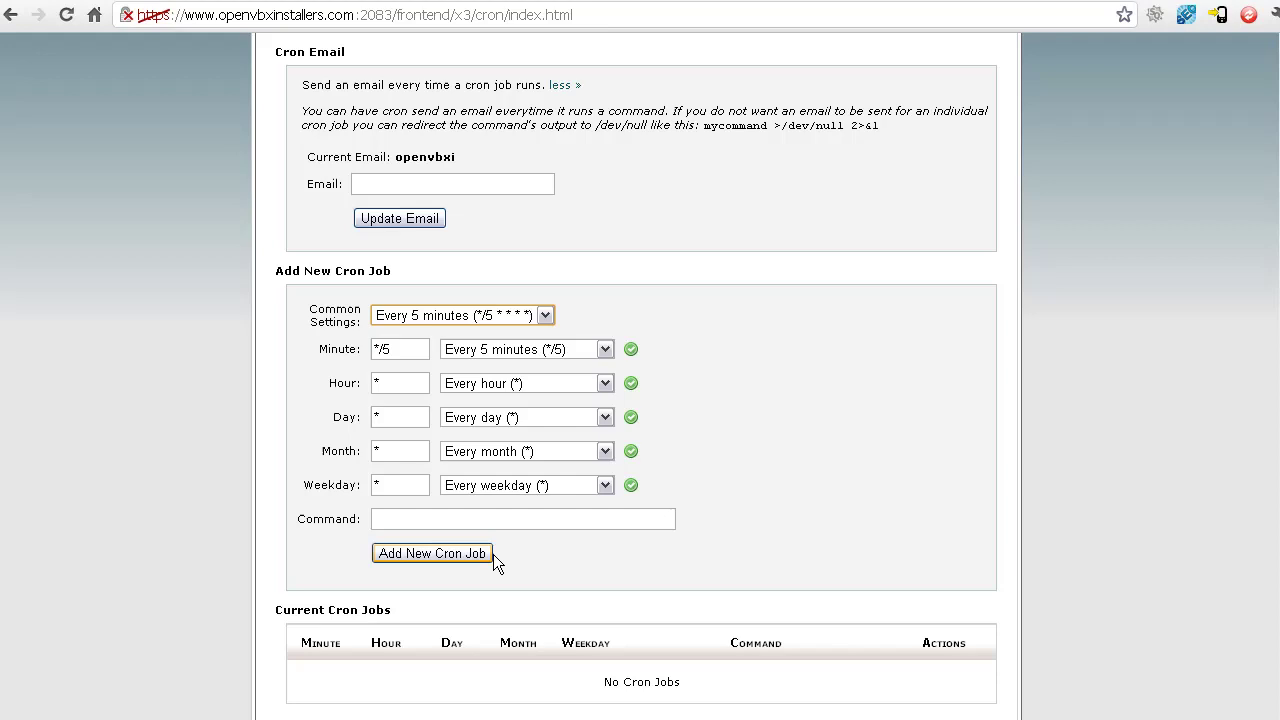
left_click(452, 522)
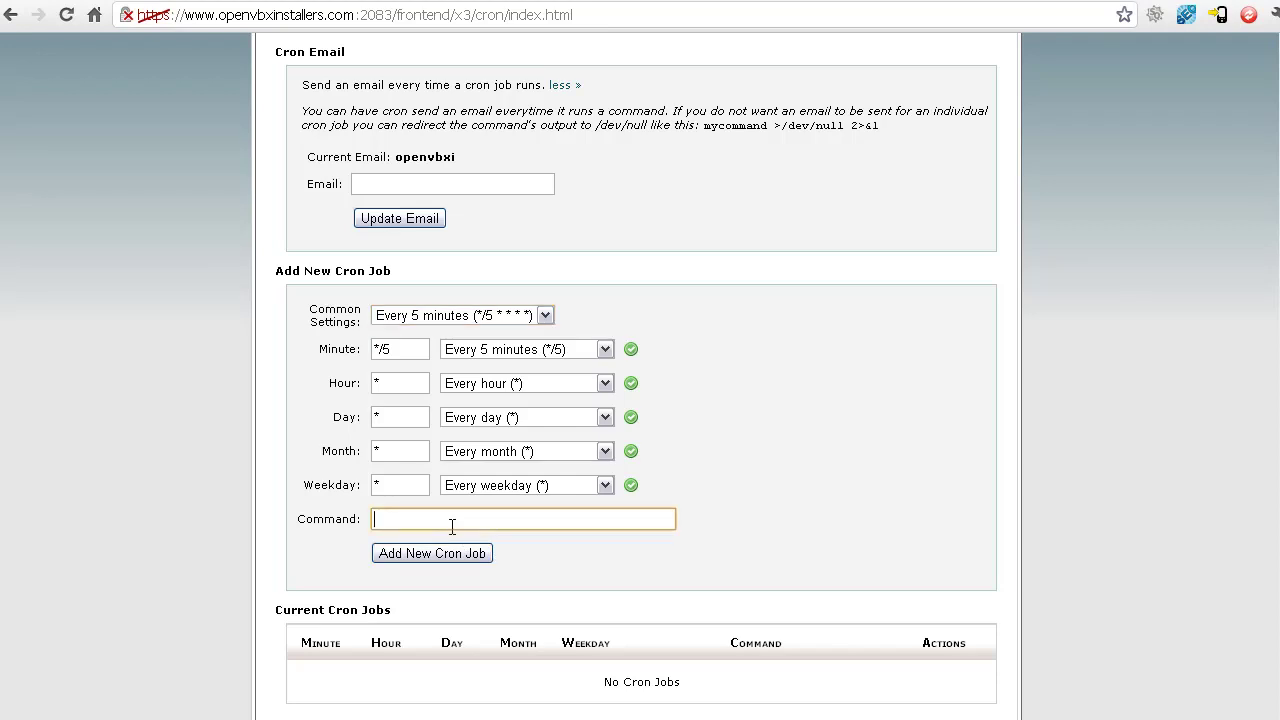
- Copy '/usr/bin/php5 /PATH_TO_OPENVBX/plugins/outbound/cron.php' from the GitHub README
key("ctrl+Tab")
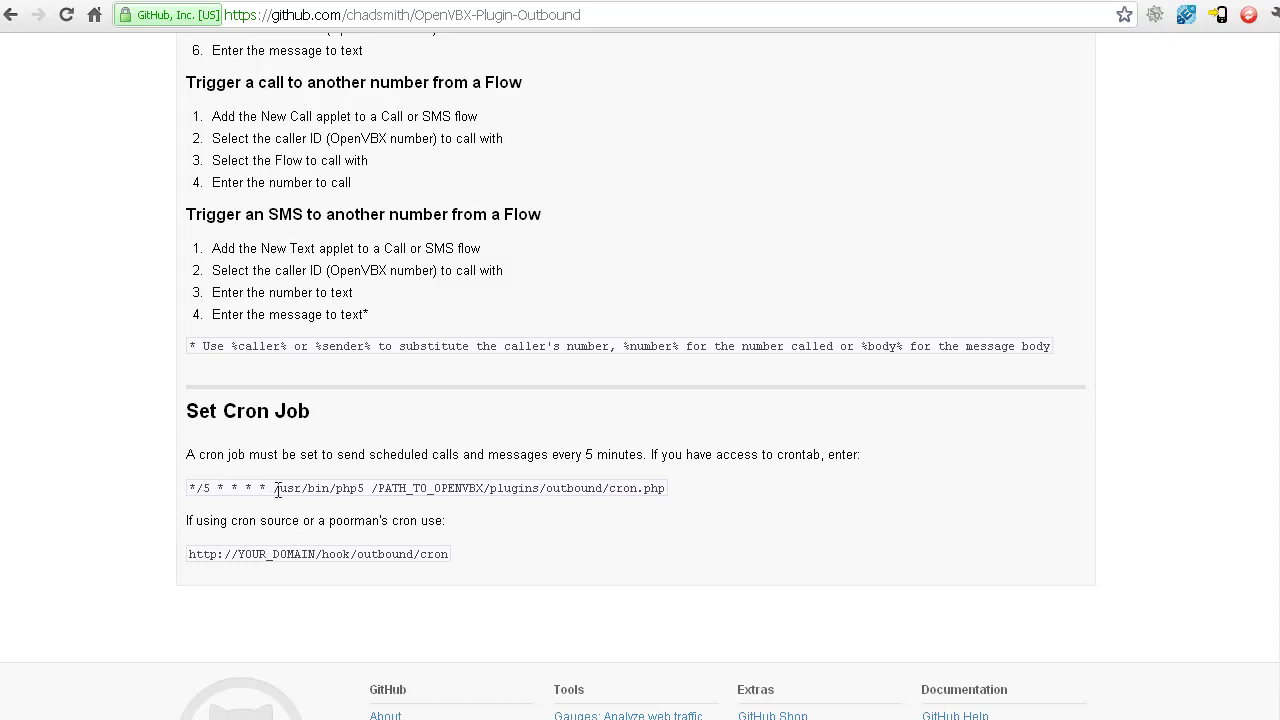
left_click_drag(266, 487, 156, 492)
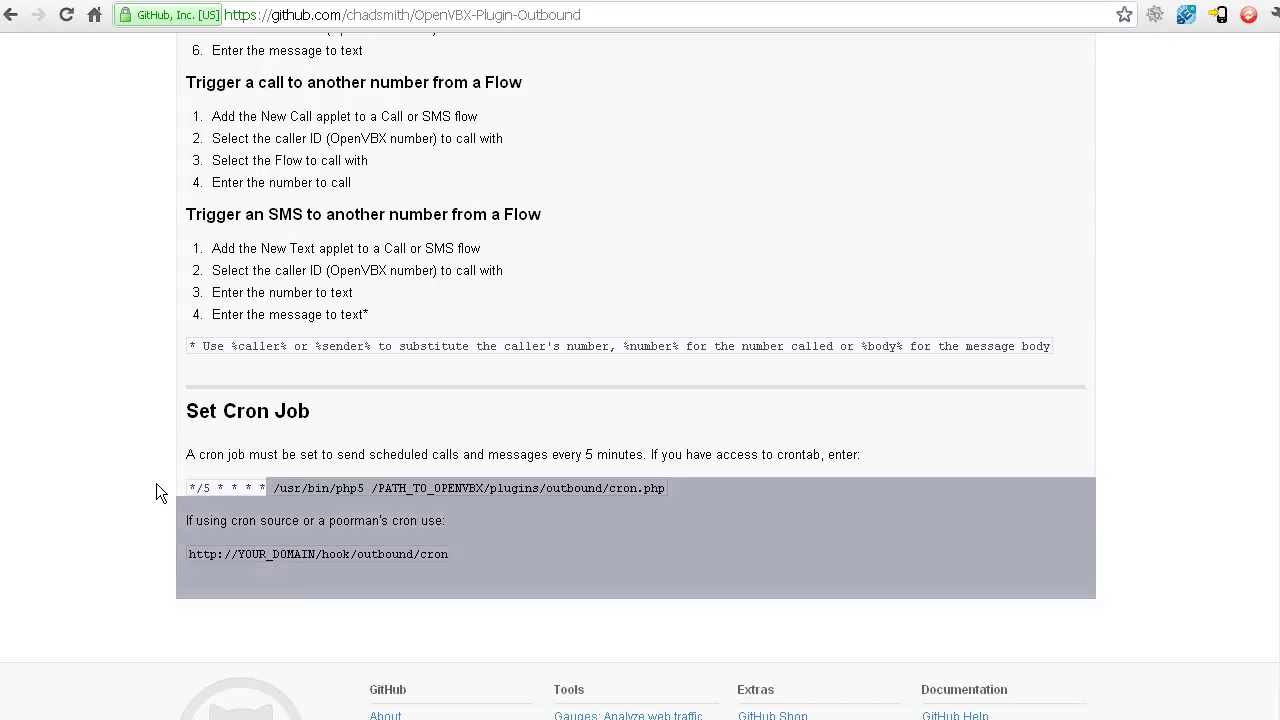
left_click(176, 488)
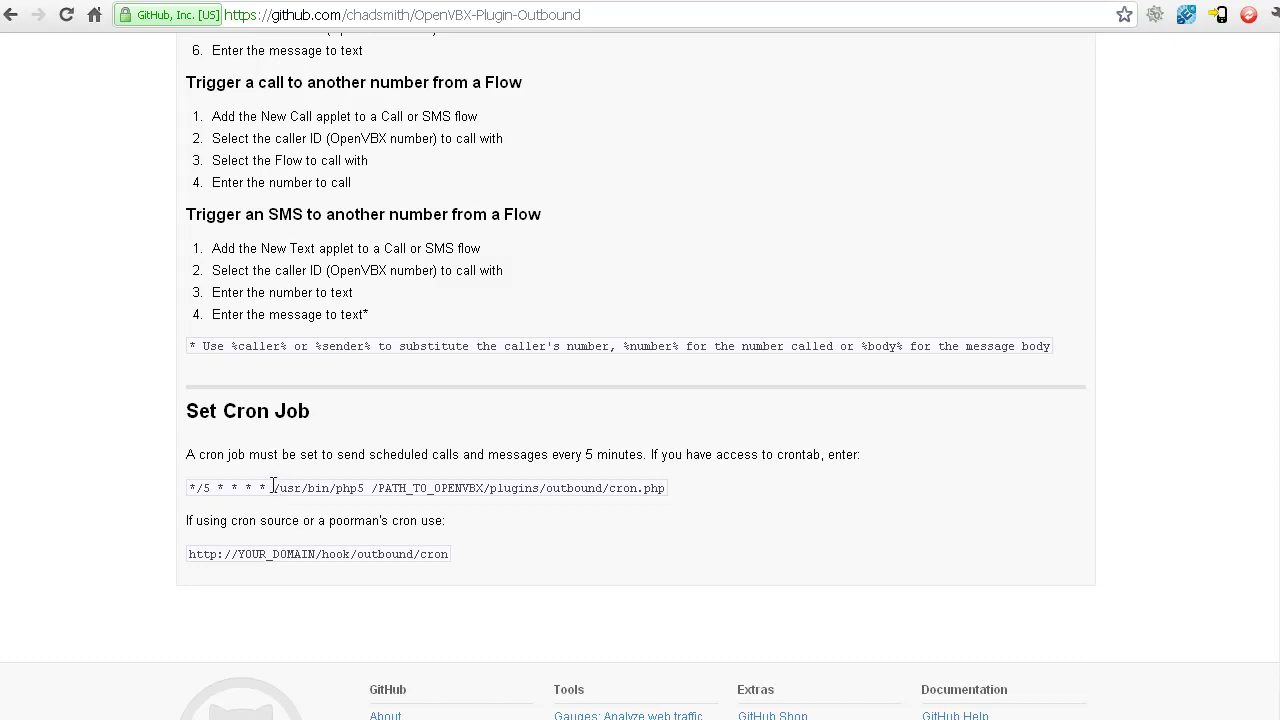
left_click_drag(274, 487, 665, 488)
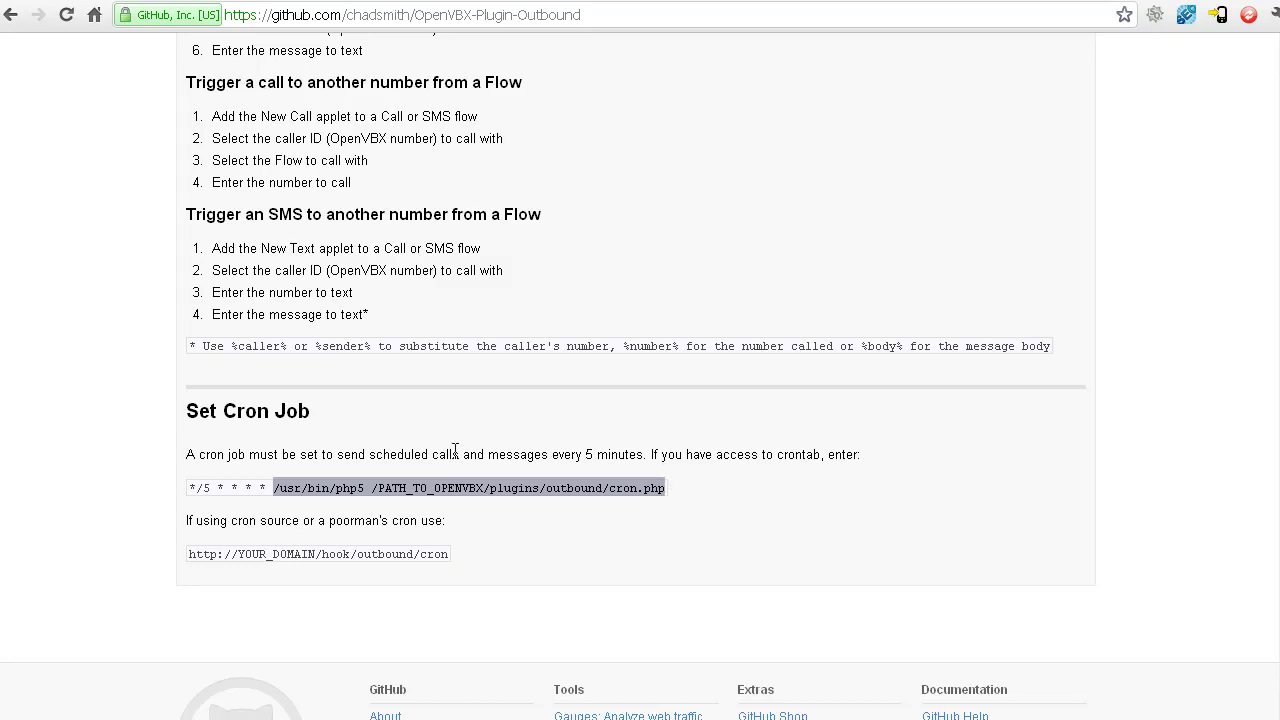
left_click(521, 630)
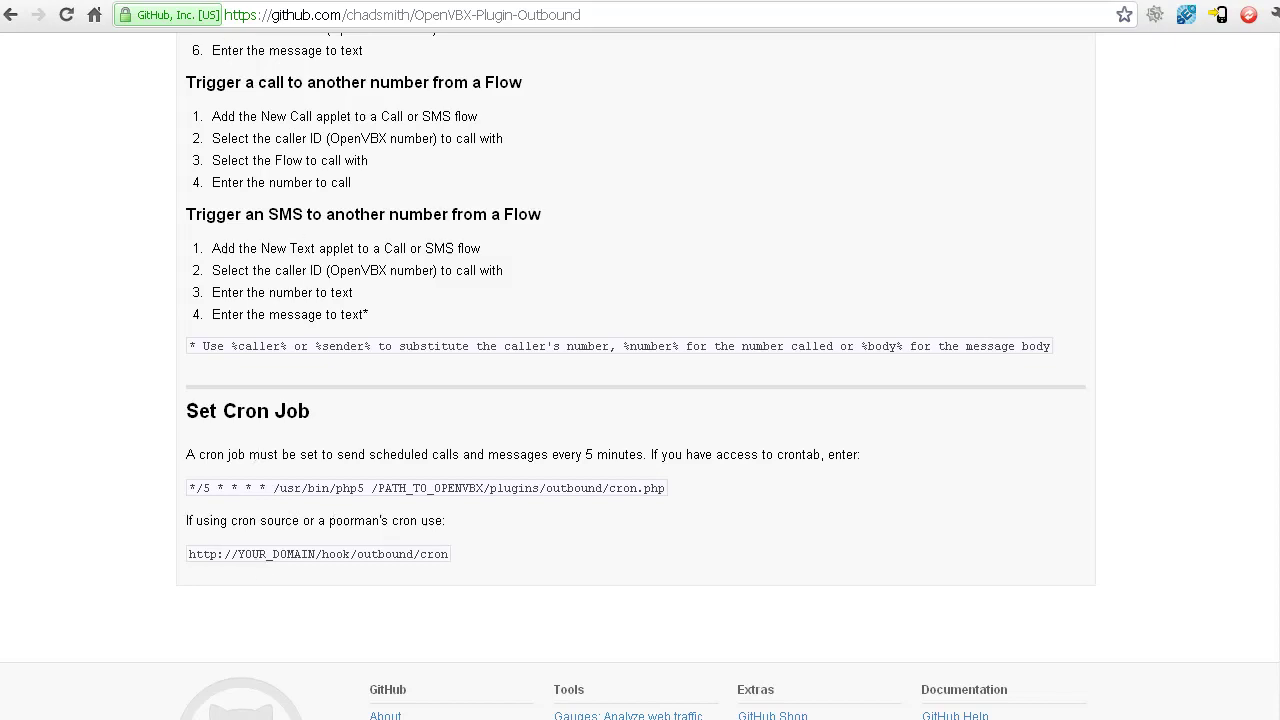
- Paste the copied php5 cron.php command into the new cron job's Command field
key("ctrl+Tab")
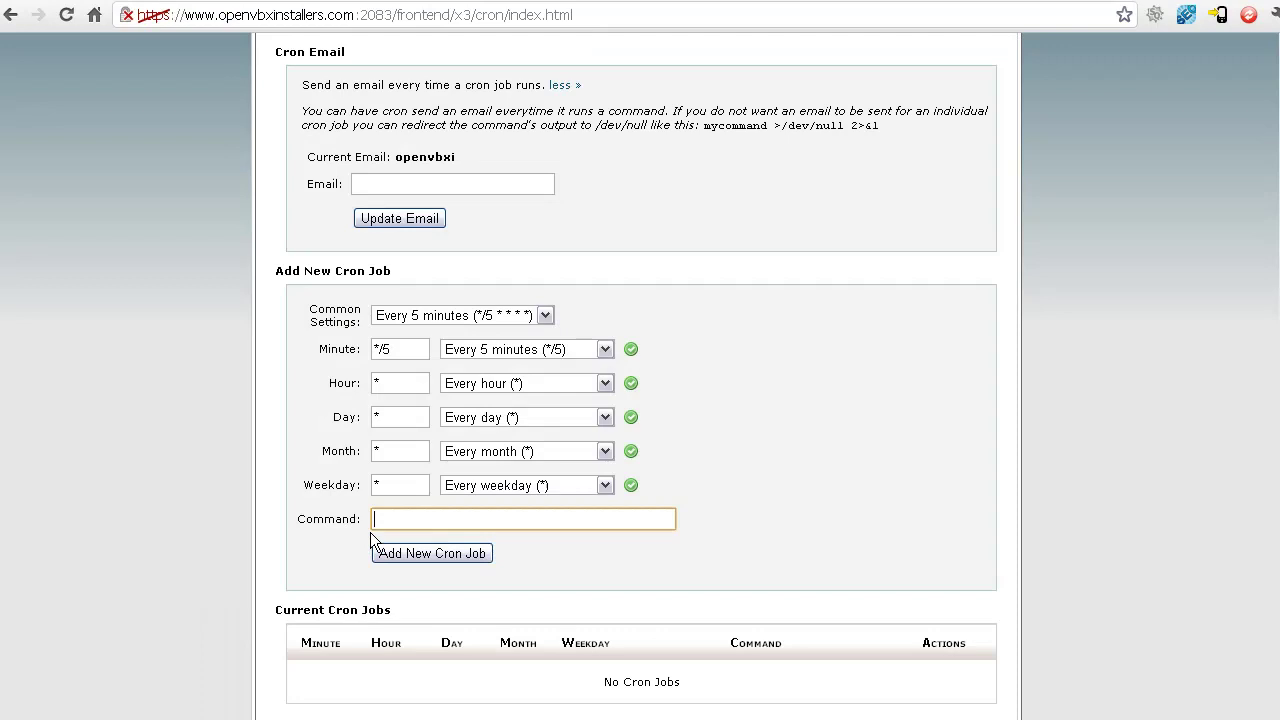
key("ctrl+v")
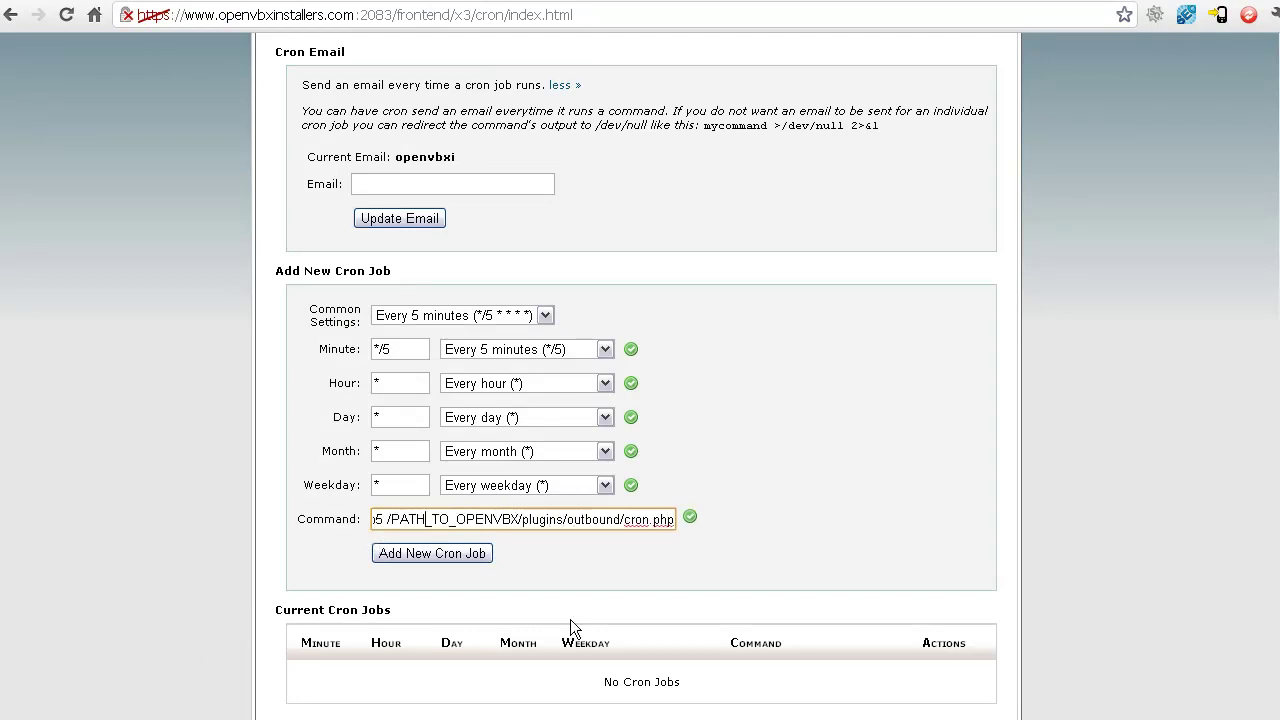
key("Home")
key("Right")
key("Right")
key("Right")
key("Right")
key("Right")
key("Right")
key("Right")
key("Right")
key("Right")
key("Right")
key("Right")
key("Right")
key("Right")
key("Right")
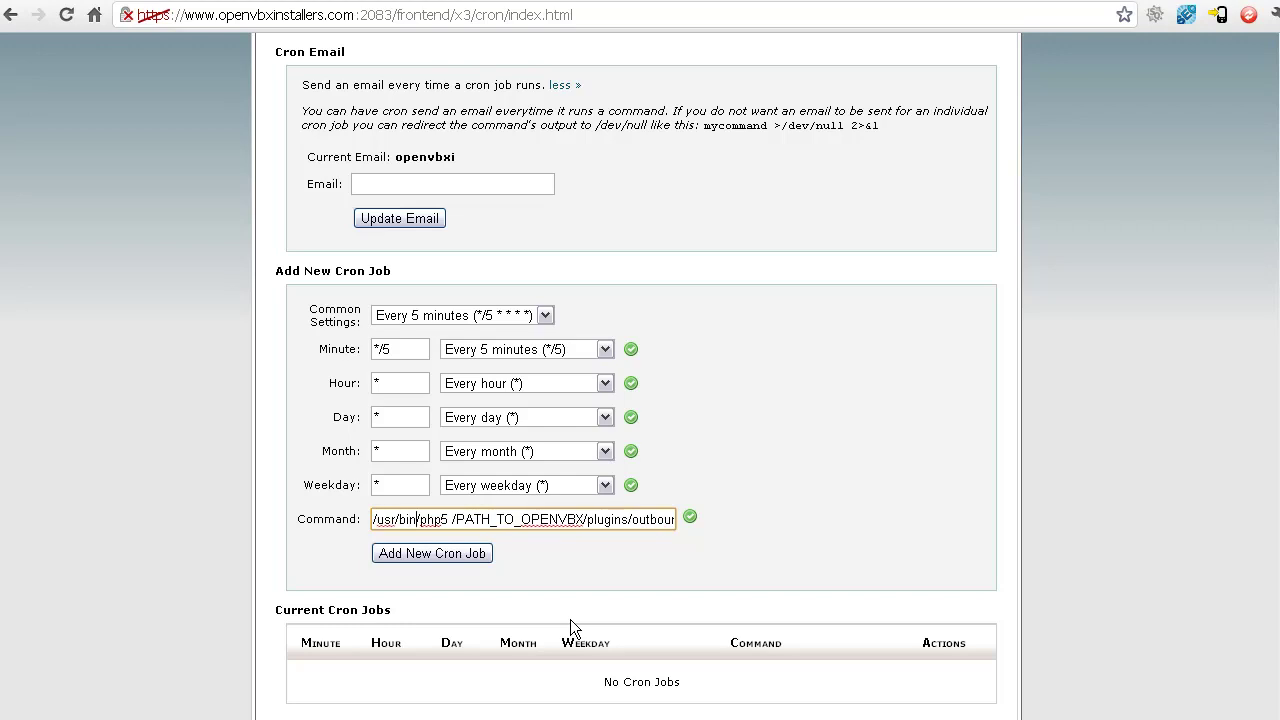
key("Right")
- Replace /PATH_TO_OPENVBX/ in the command with the home directory path /home/openvbxi/
scroll(558, 485, "up", 3)
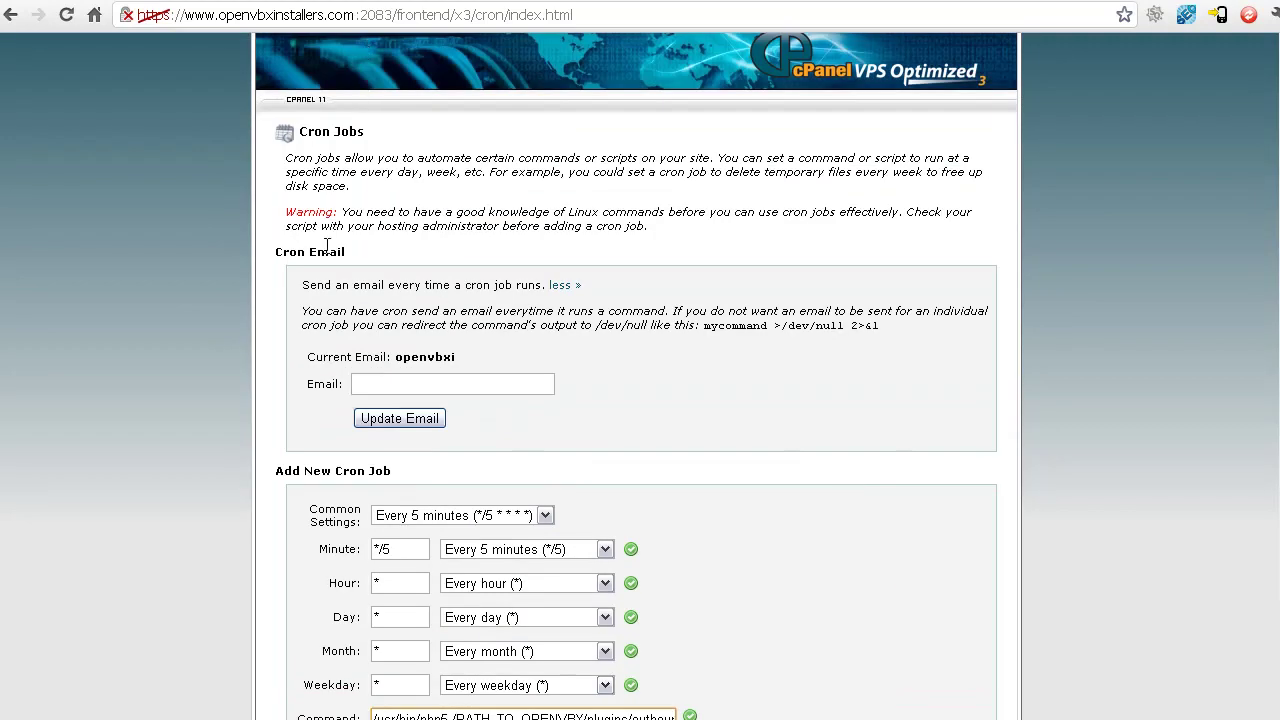
scroll(456, 460, "down", 3)
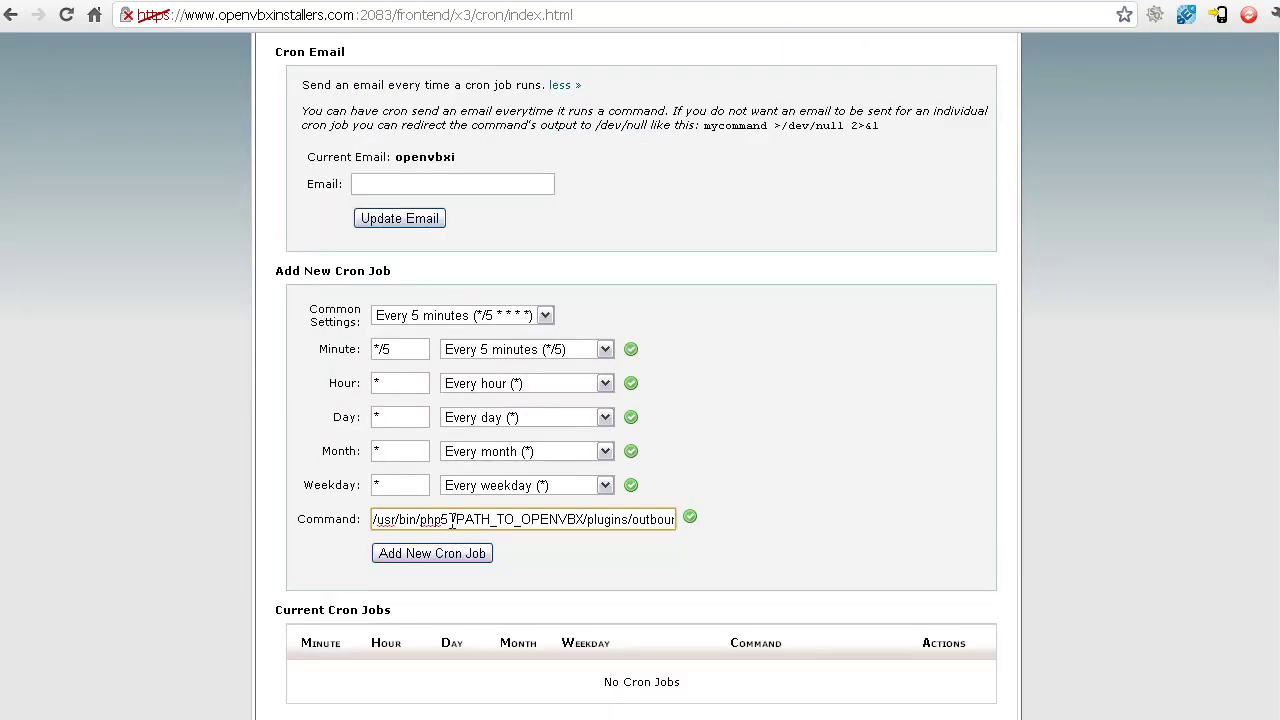
left_click_drag(452, 519, 586, 520)
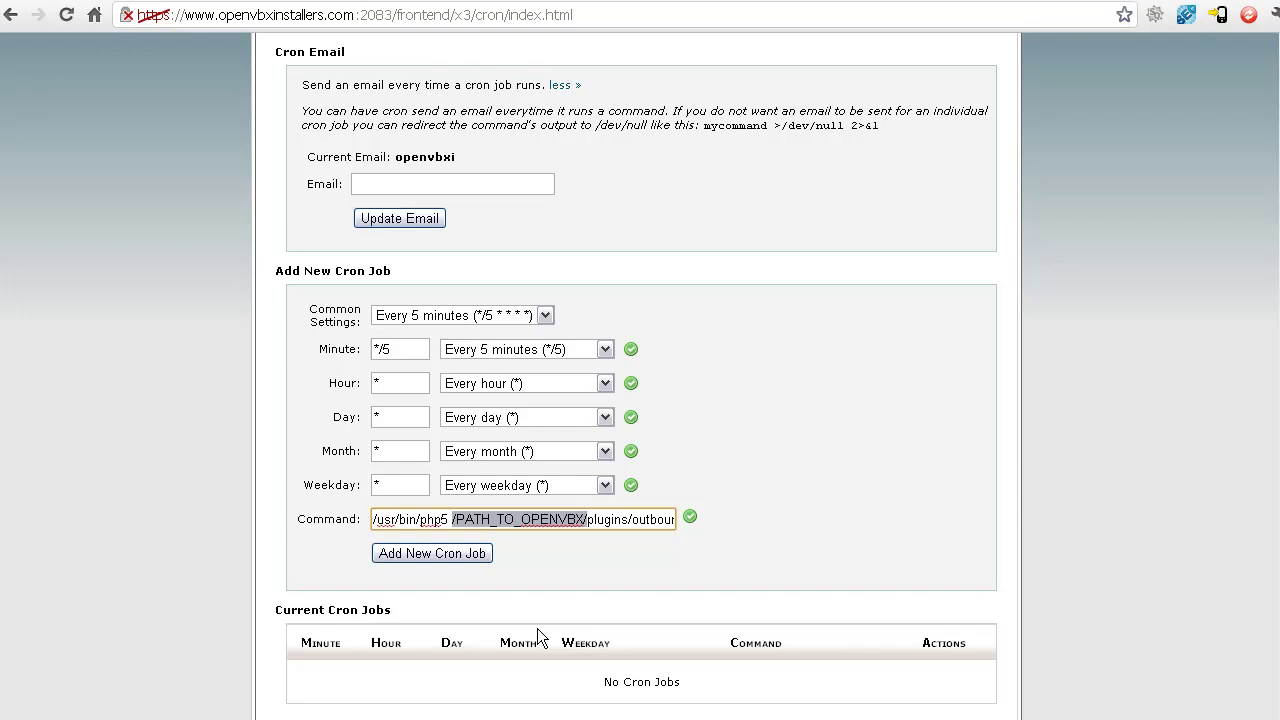
type("/")
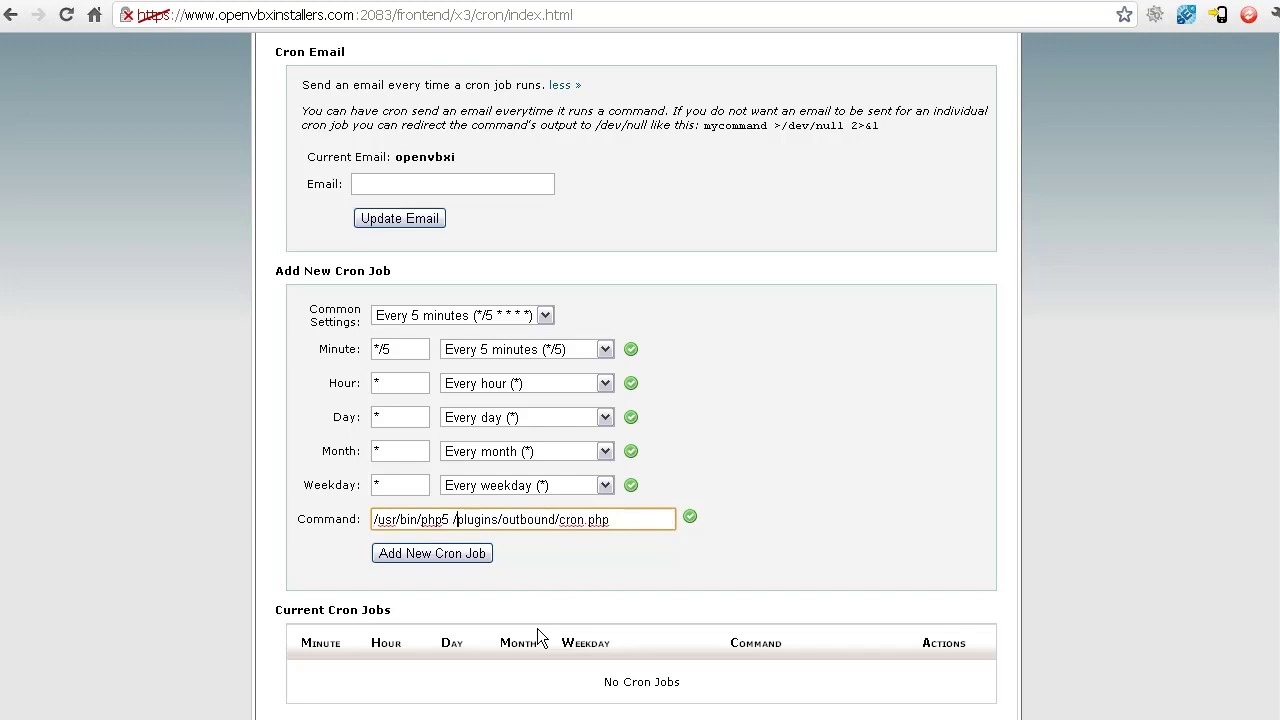
type("home/")
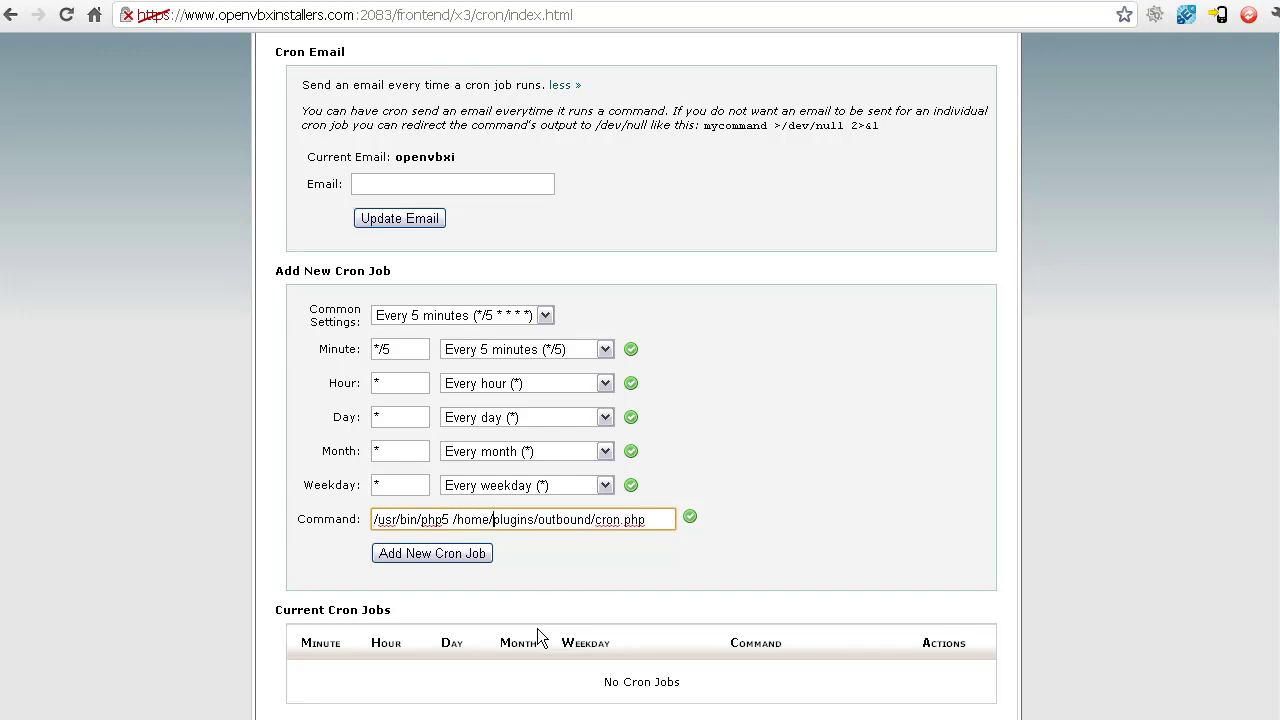
type("open")
type("vbxi")
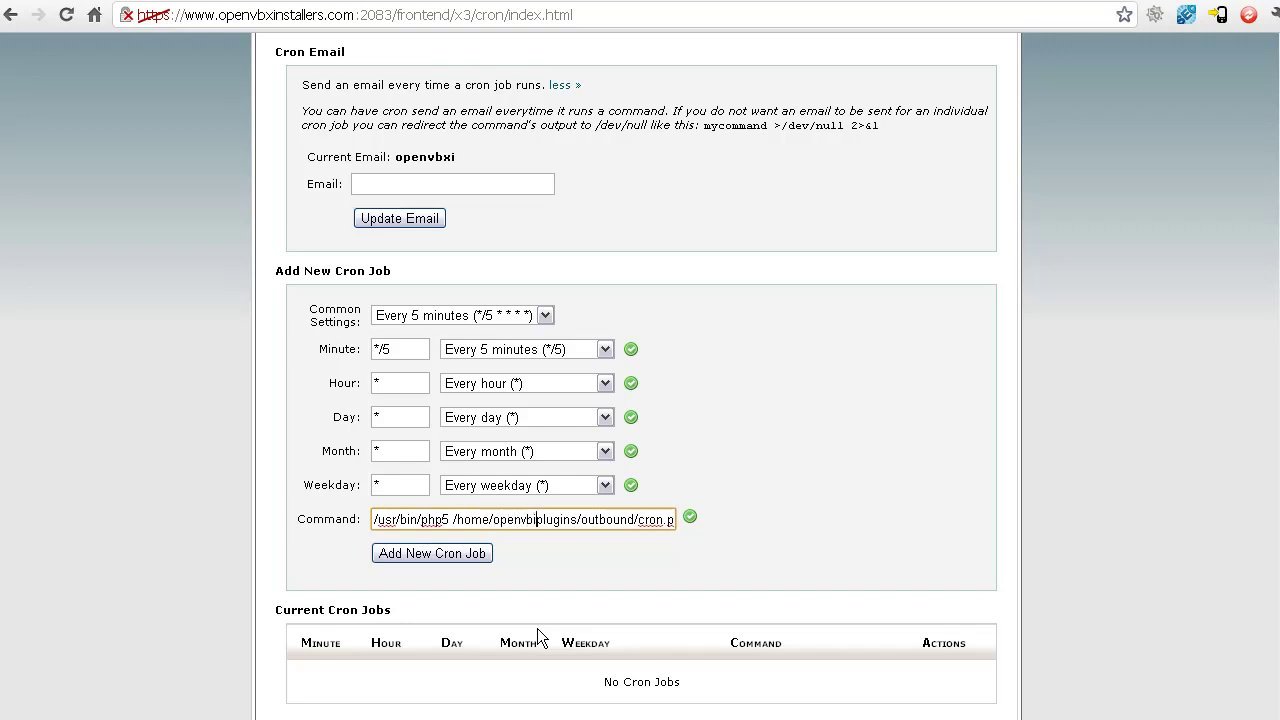
type("/")
left_click_drag(493, 519, 545, 521)
left_click(474, 517)
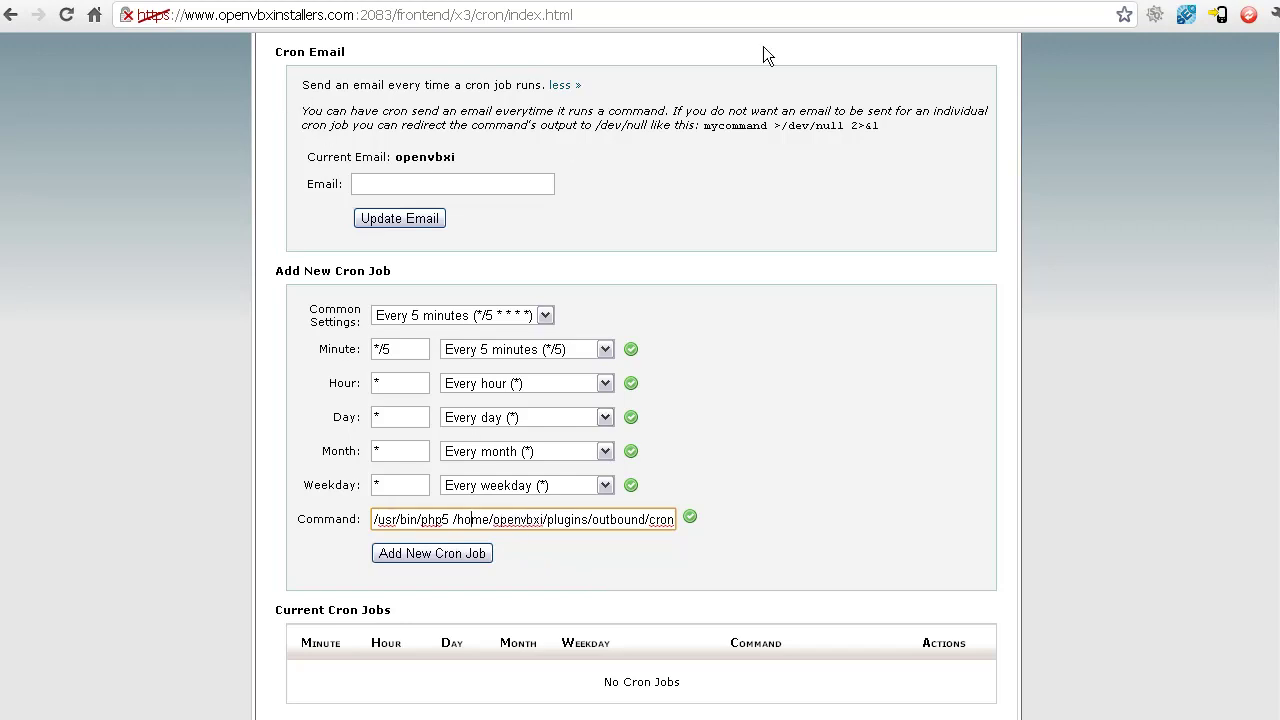
left_click(547, 520)
- Reconnect FileZilla, open /public_html/vbxdemo on the server, and select its full remote path
key("alt+Tab")
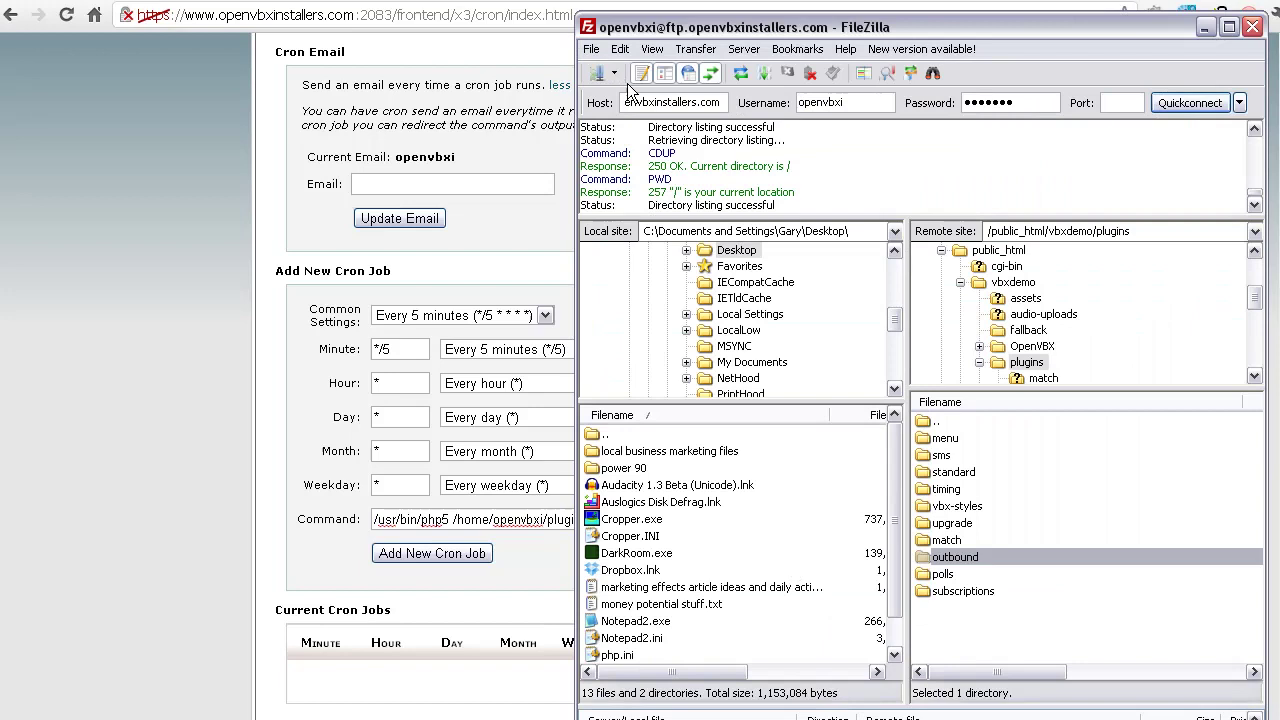
left_click(1177, 102)
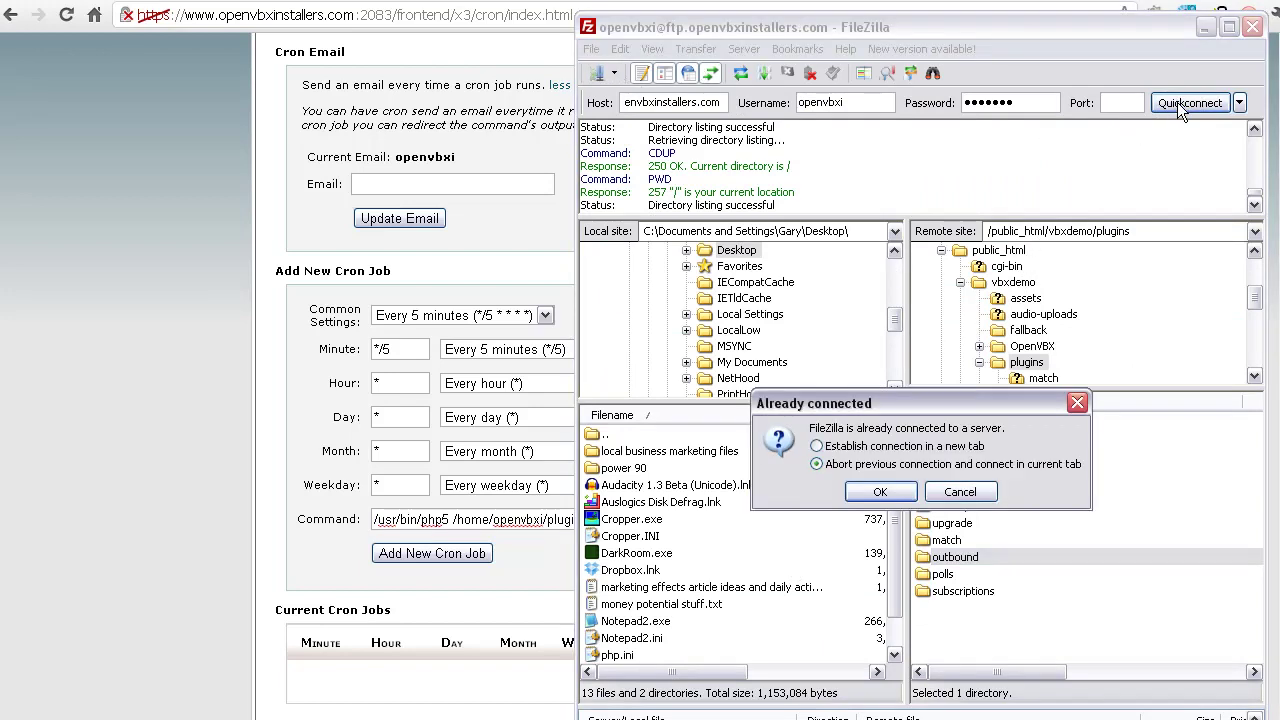
key("Return")
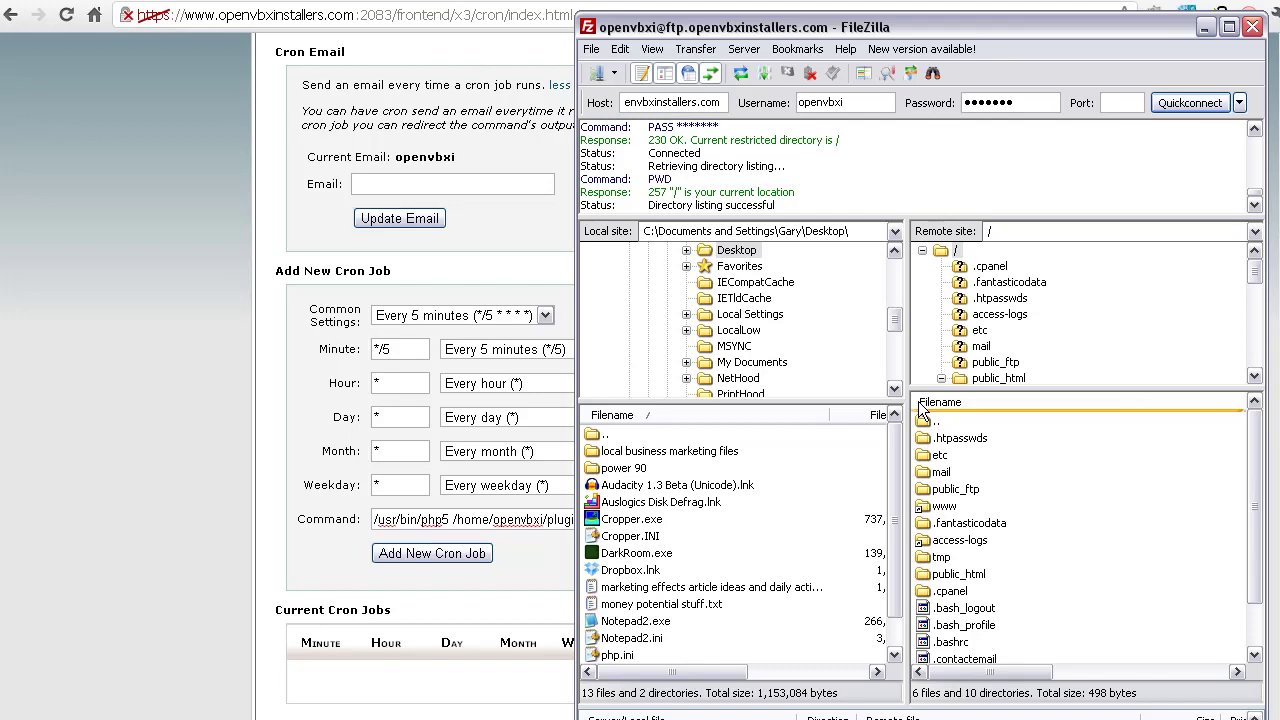
double_click(946, 576)
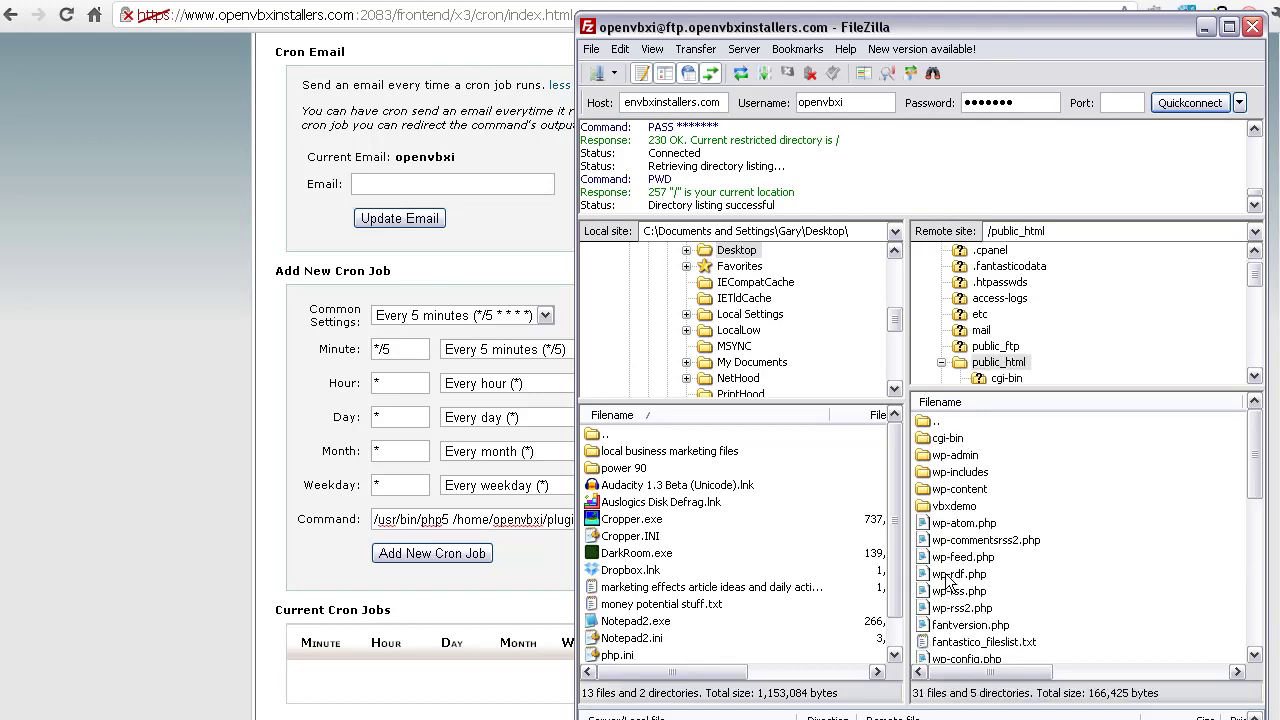
double_click(944, 507)
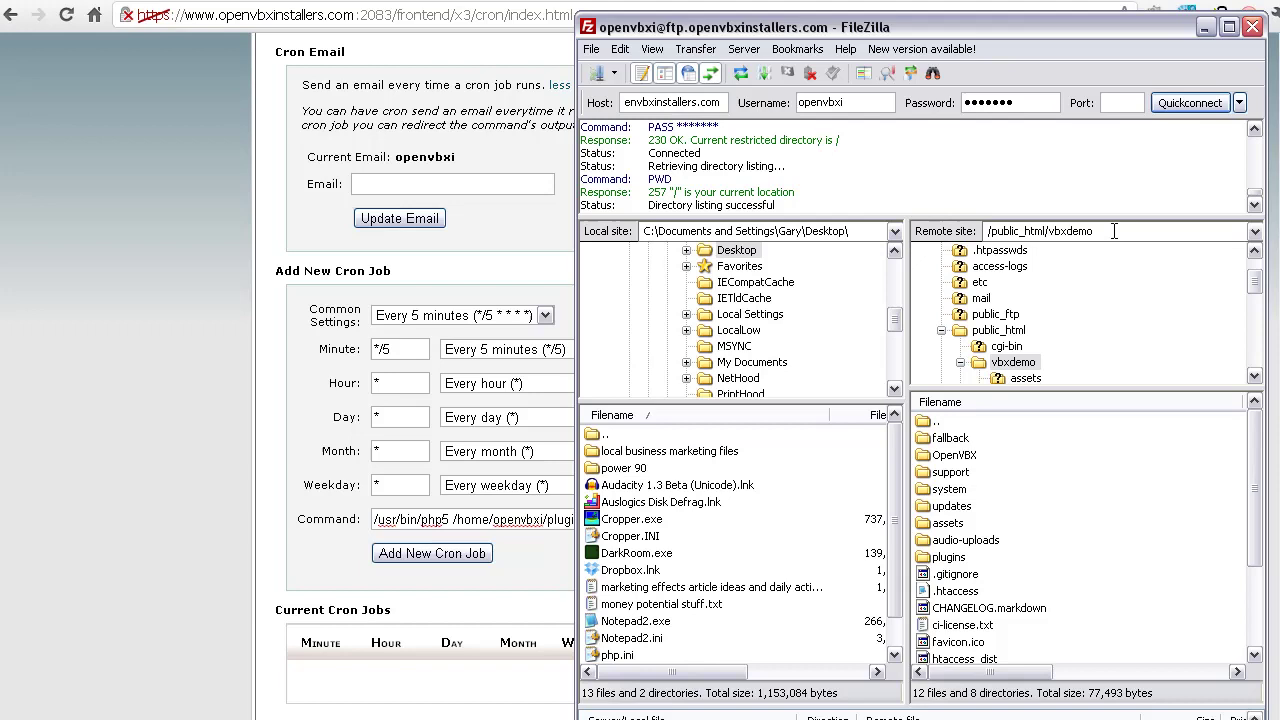
left_click_drag(1114, 231, 985, 231)
key("ctrl+c")
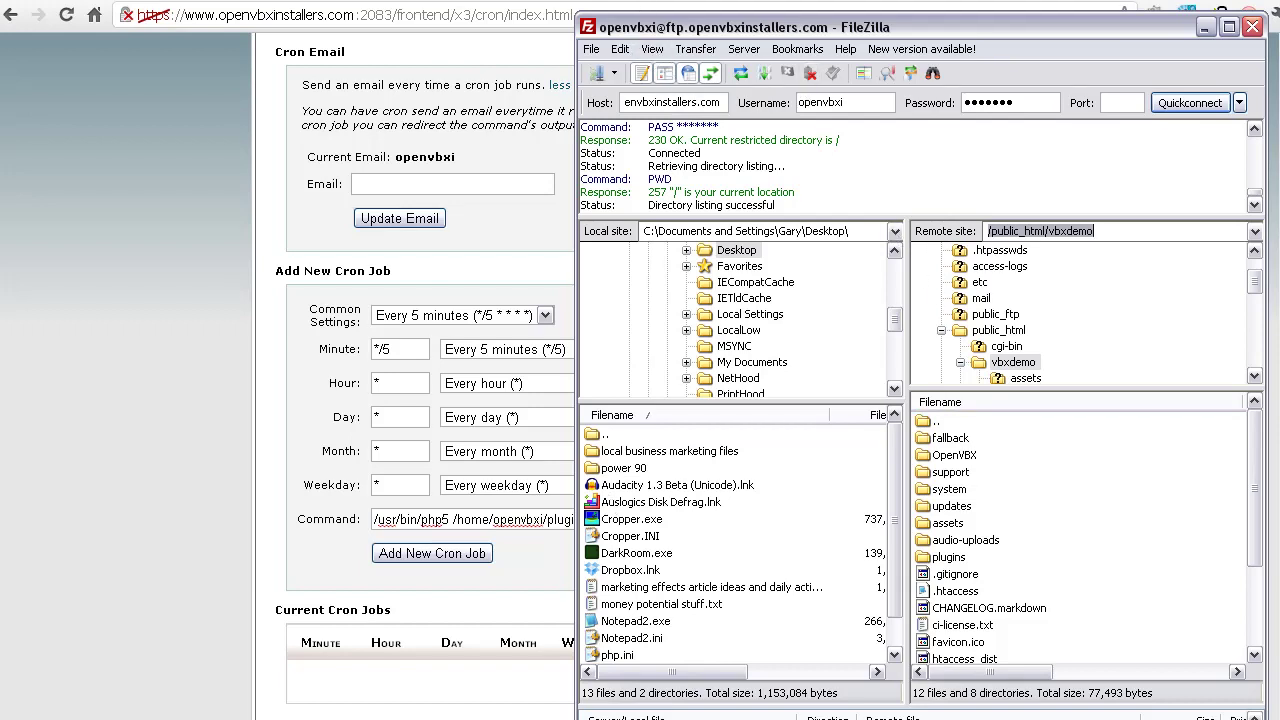
left_click(164, 406)
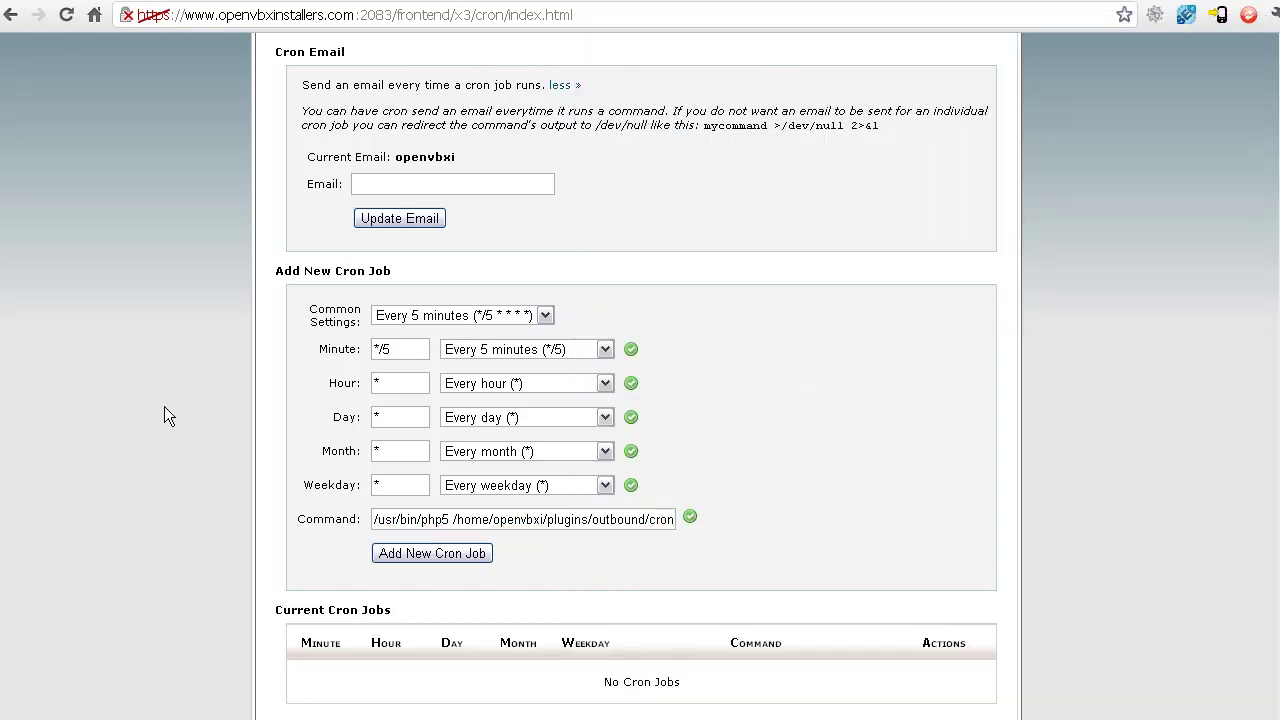
- Paste /public_html/vbxdemo after the home folder in the cron command and remove the doubled slash
left_click(547, 519)
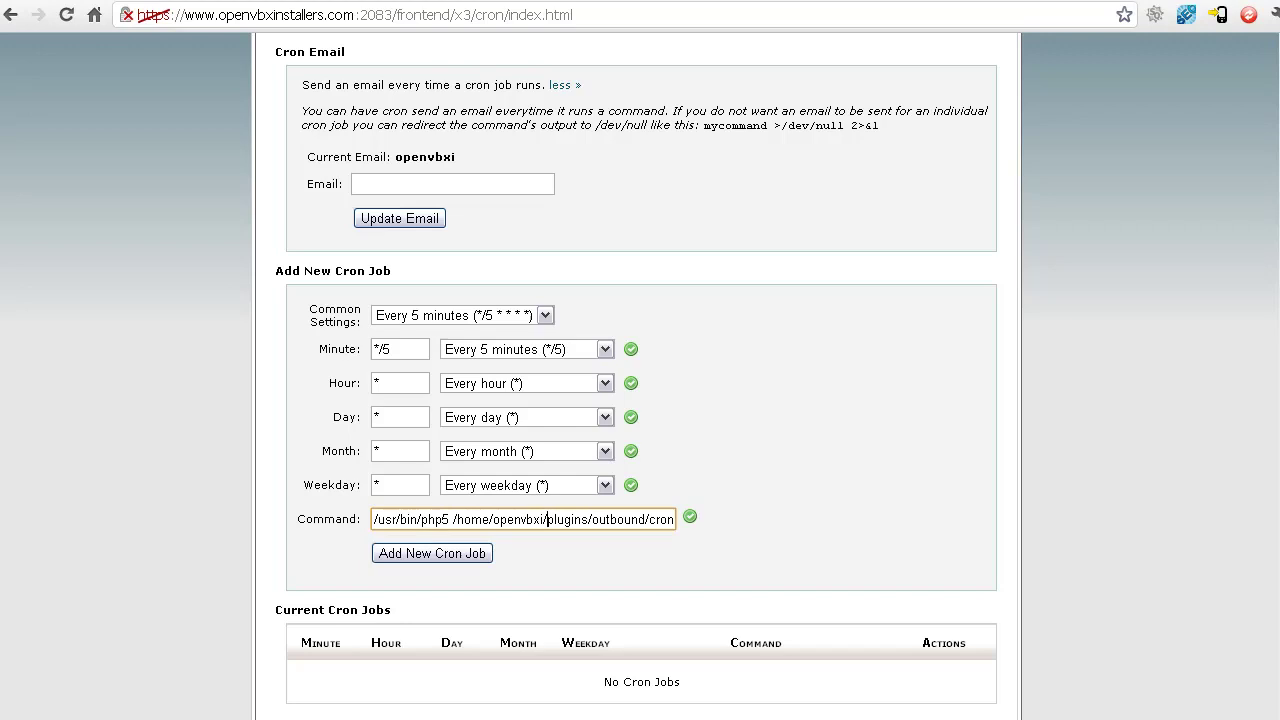
key("ctrl+v")
left_click(548, 519)
key("BackSpace")
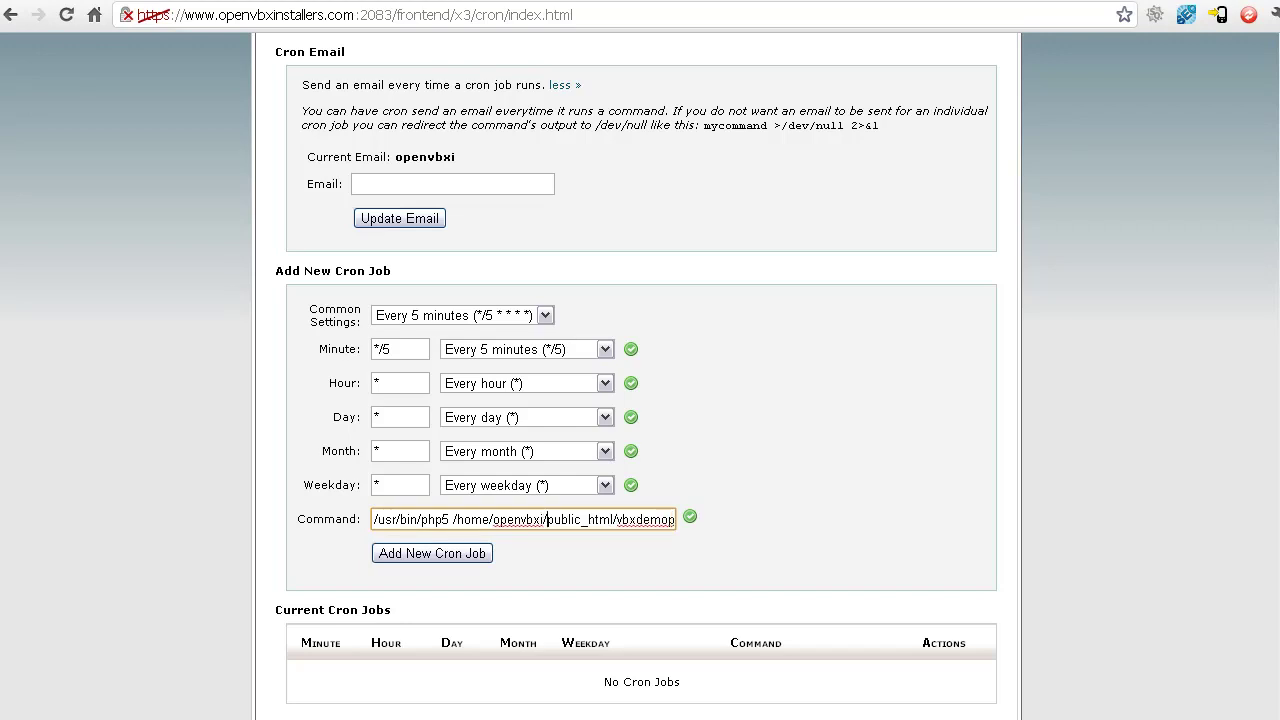
key("Left")
key("Left")
key("Left")
key("Left")
key("Left")
key("Left")
key("Left")
key("Left")
key("Left")
key("Left")
key("Left")
key("Left")
key("Left")
key("Left")
key("Left")
- Insert a slash between vbxdemo and plugins so the command reaches plugins/outbound/cron.php
left_click(520, 519)
left_click(547, 519)
left_click(630, 519)
key("Right")
key("Right")
key("Right")
key("Right")
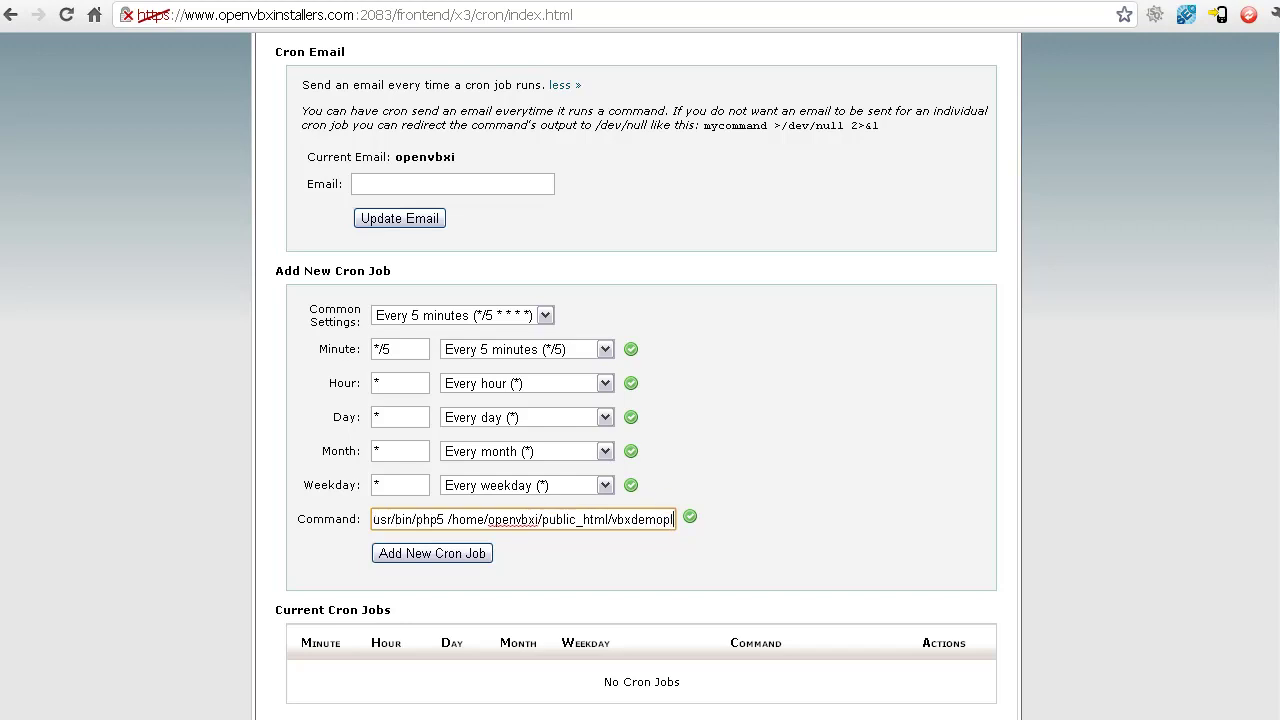
key("Left")
key("Left")
key("Left")
type("/")
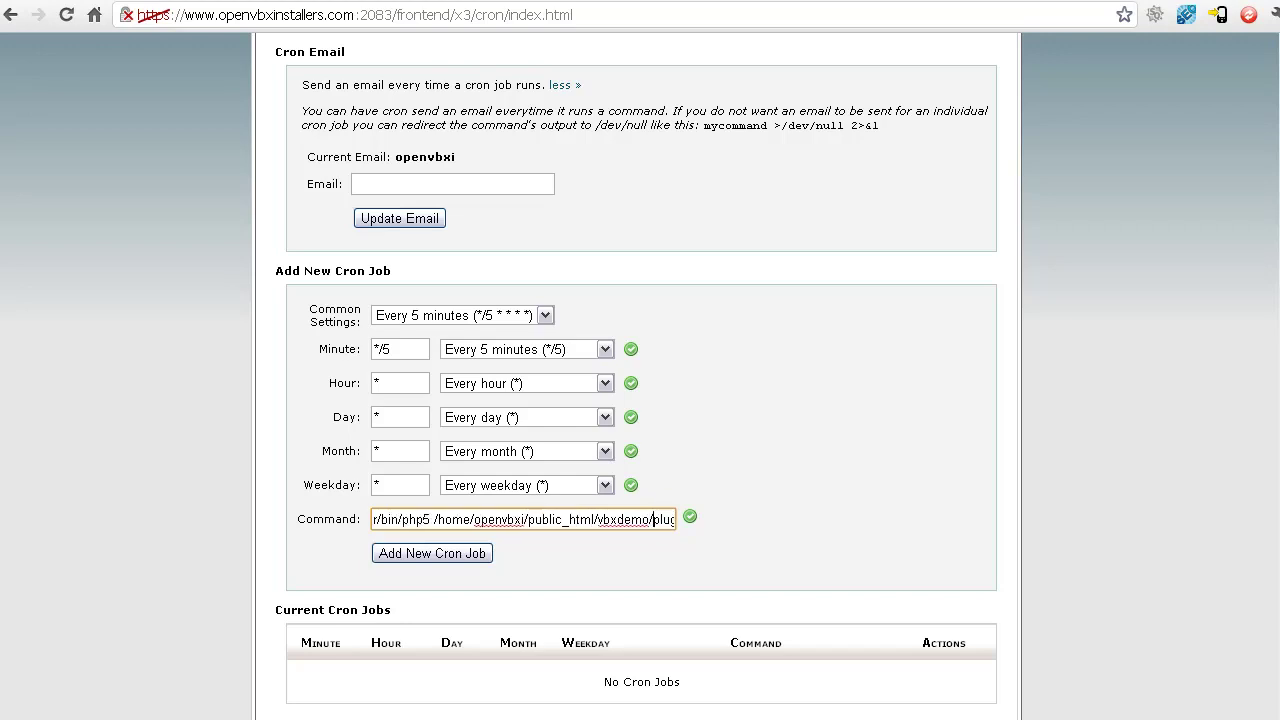
key("Right")
key("Right")
key("Right")
key("Right")
key("Right")
key("Right")
key("Right")
key("Right")
key("Right")
key("Right")
key("Right")
key("Right")
key("Right")
key("Right")
key("Right")
key("Right")
key("Right")
key("Right")
key("Right")
key("Right")
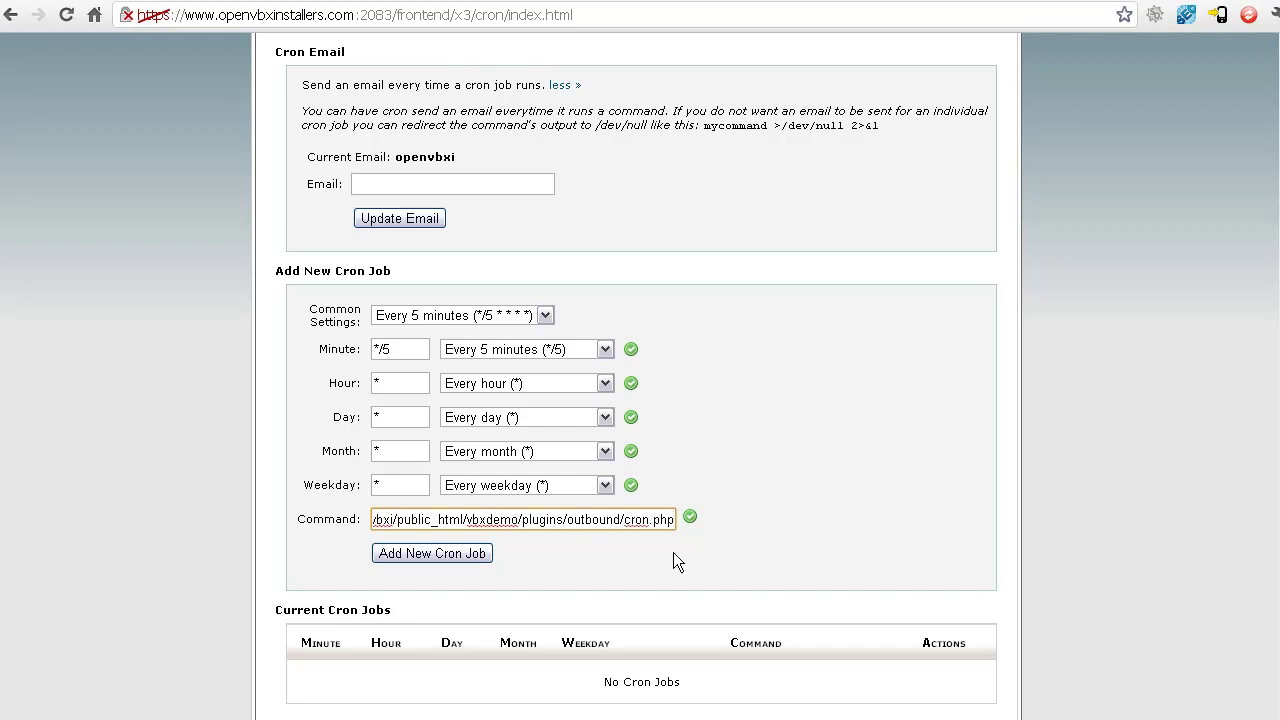
key("alt+Tab")
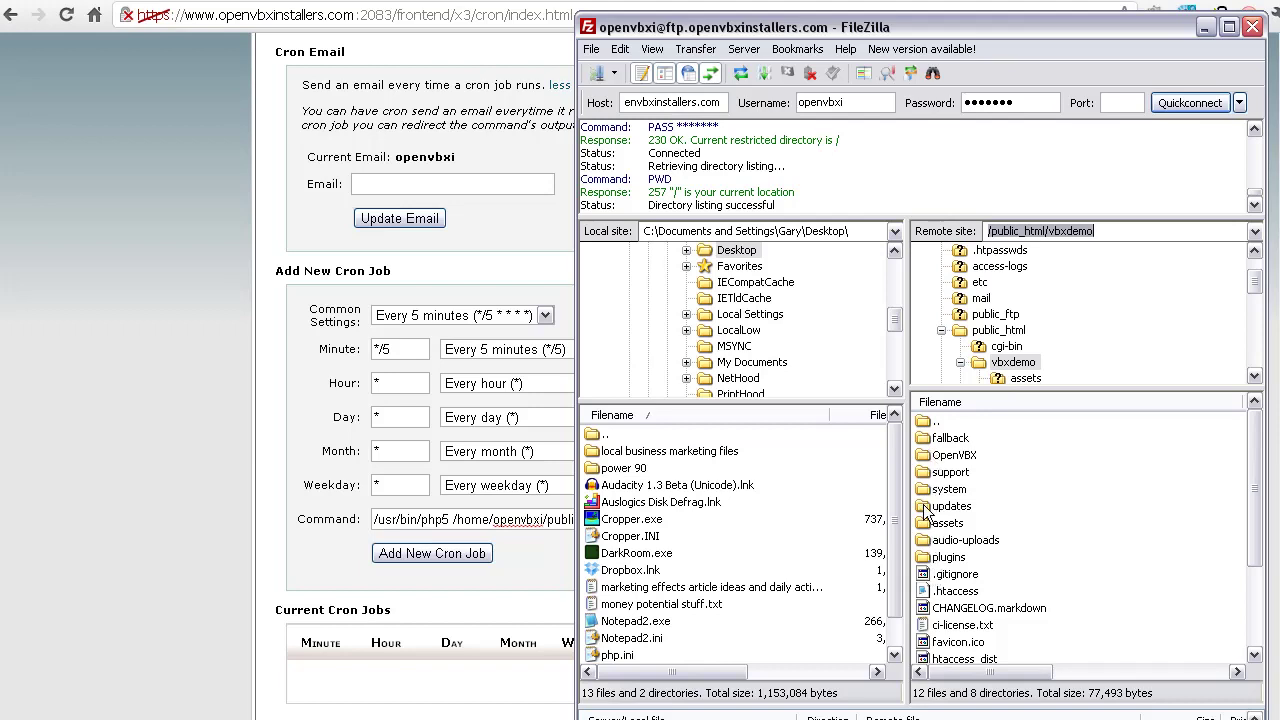
- Browse the server's vbxdemo/plugins/outbound folder in FileZilla to confirm cron.php is there
double_click(947, 558)
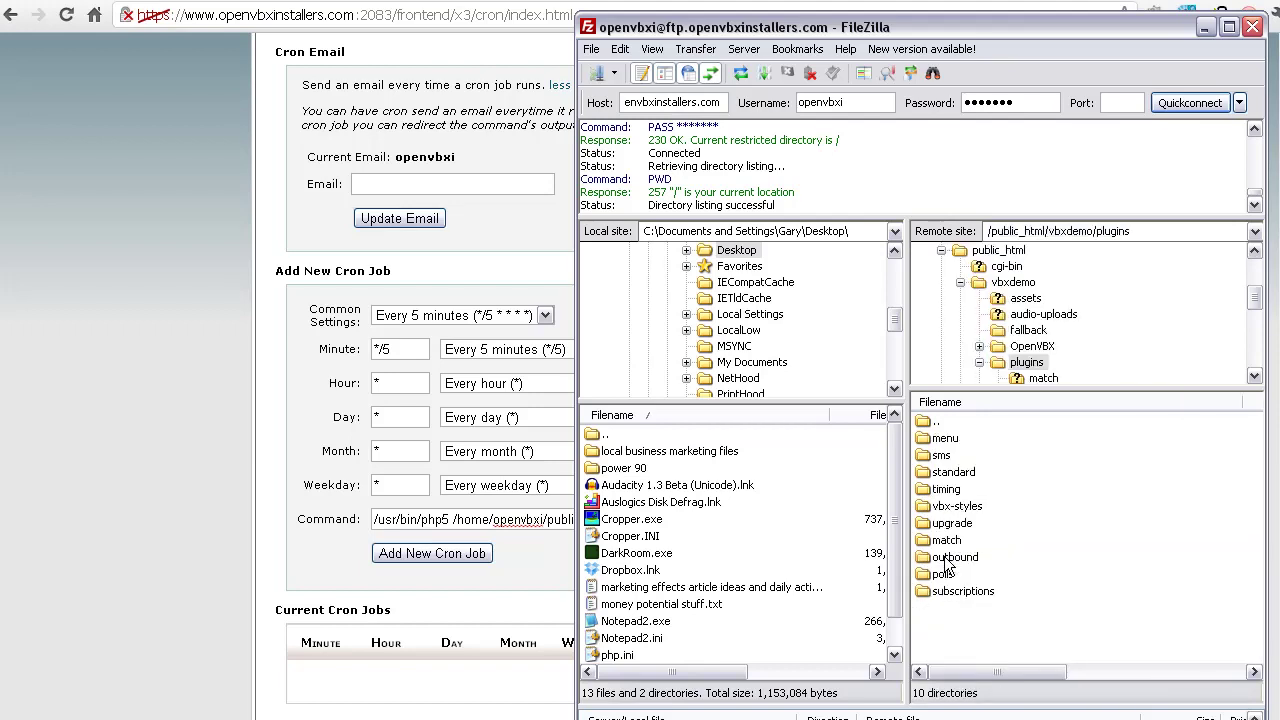
left_click(947, 560)
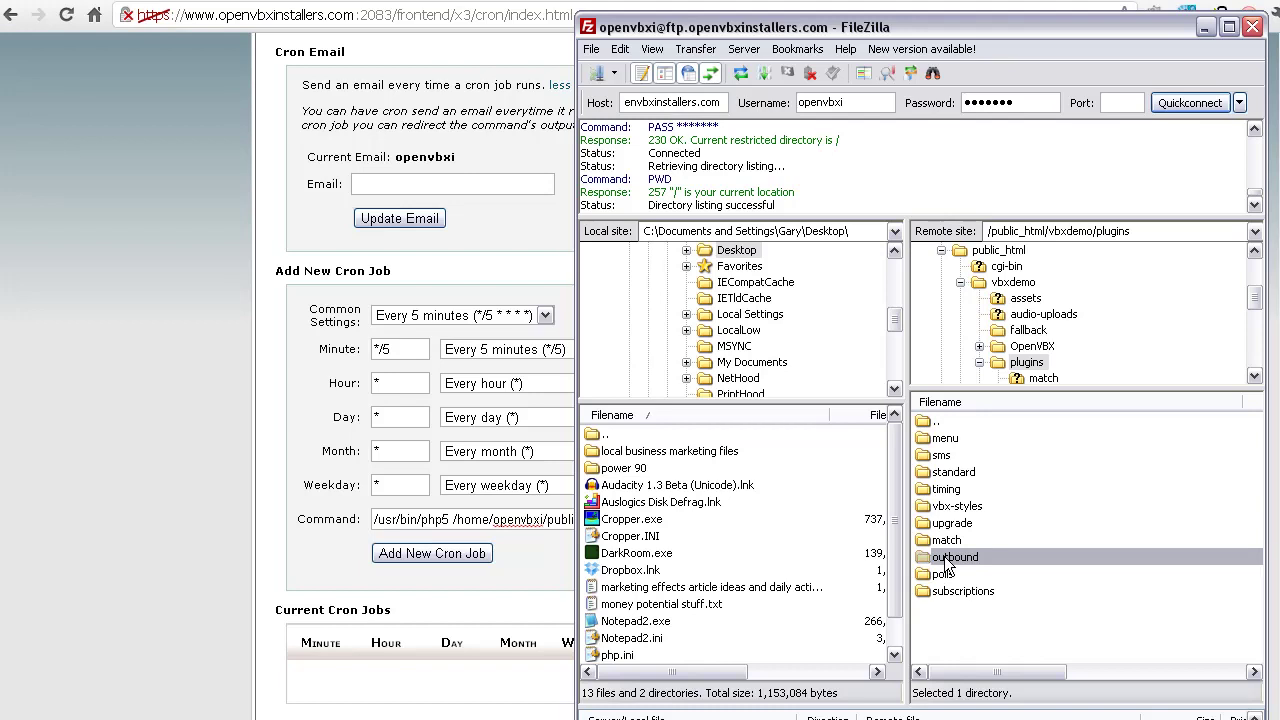
double_click(947, 560)
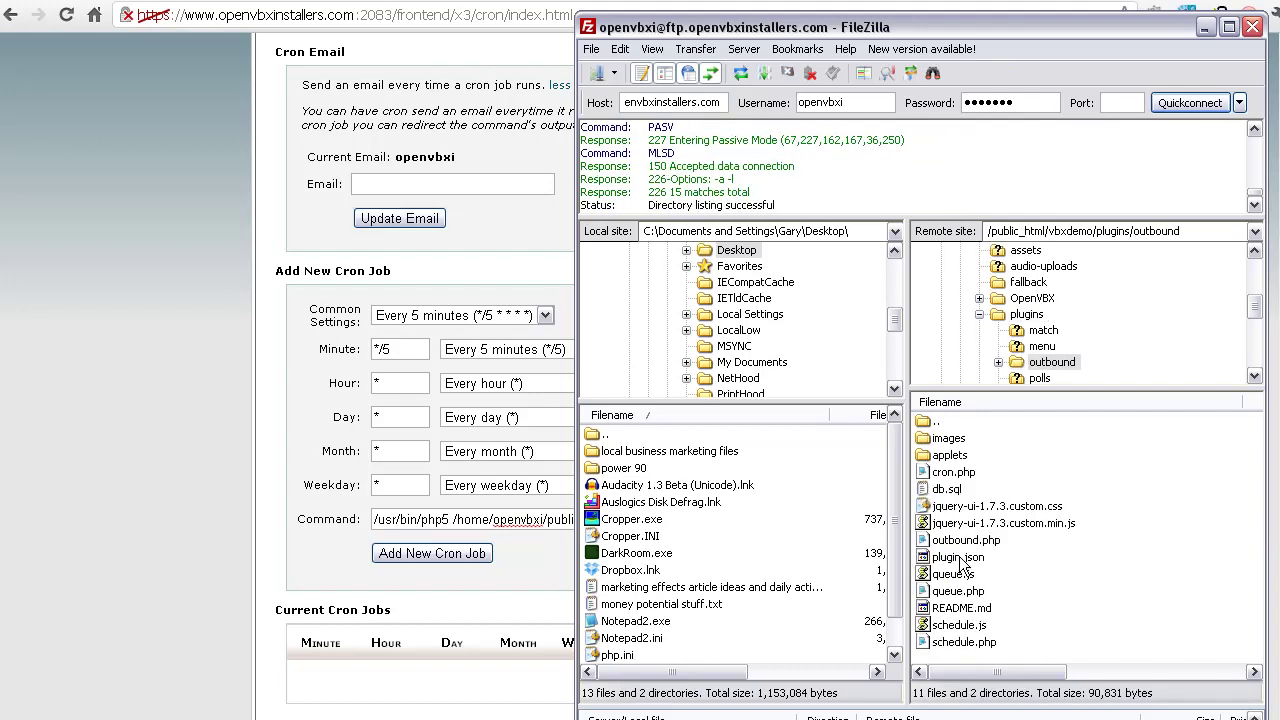
left_click(937, 474)
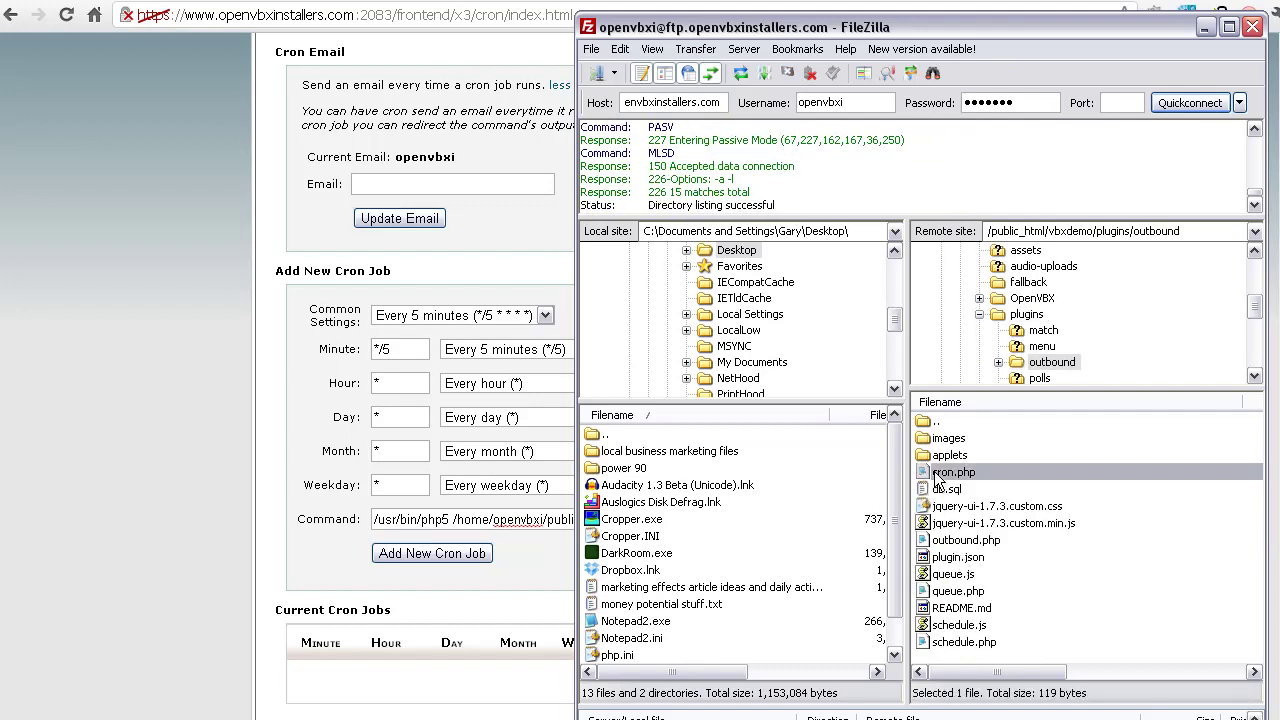
left_click(317, 555)
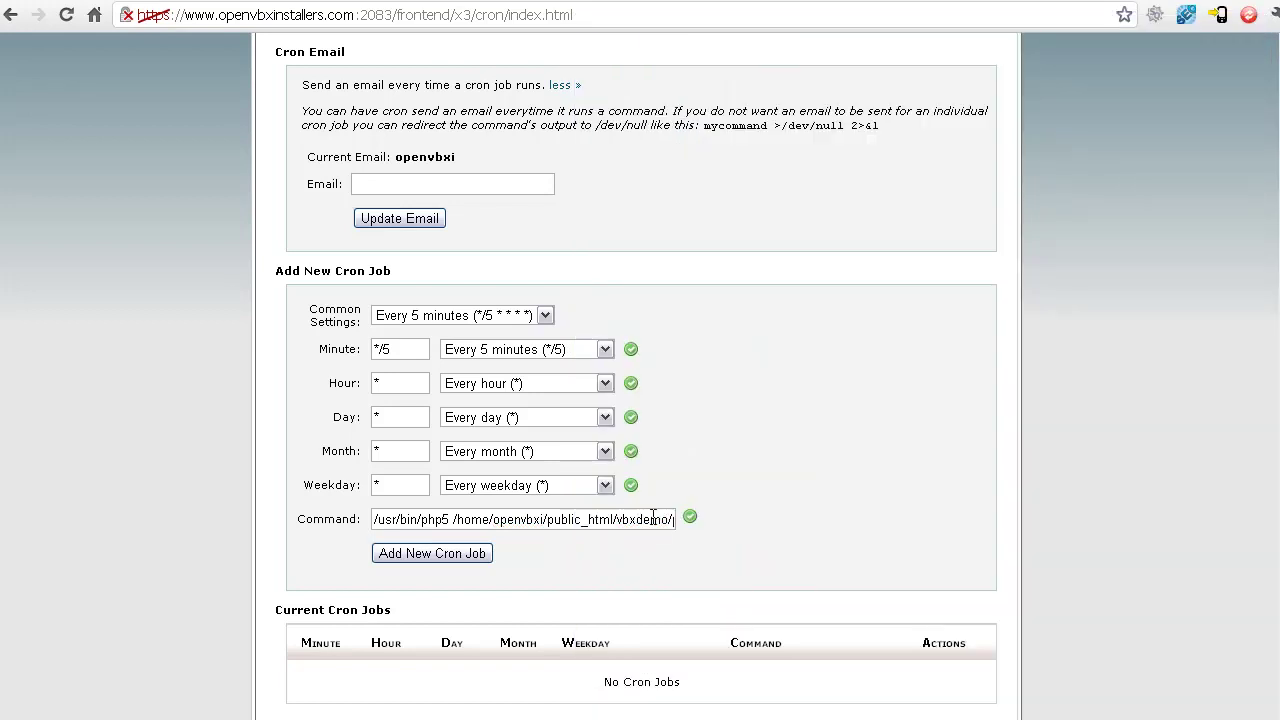
- Add the */5 * * * * cron job running php5 on vbxdemo/plugins/outbound/cron.php and verify it is listed
left_click_drag(653, 517, 937, 493)
left_click(853, 466)
left_click(435, 552)
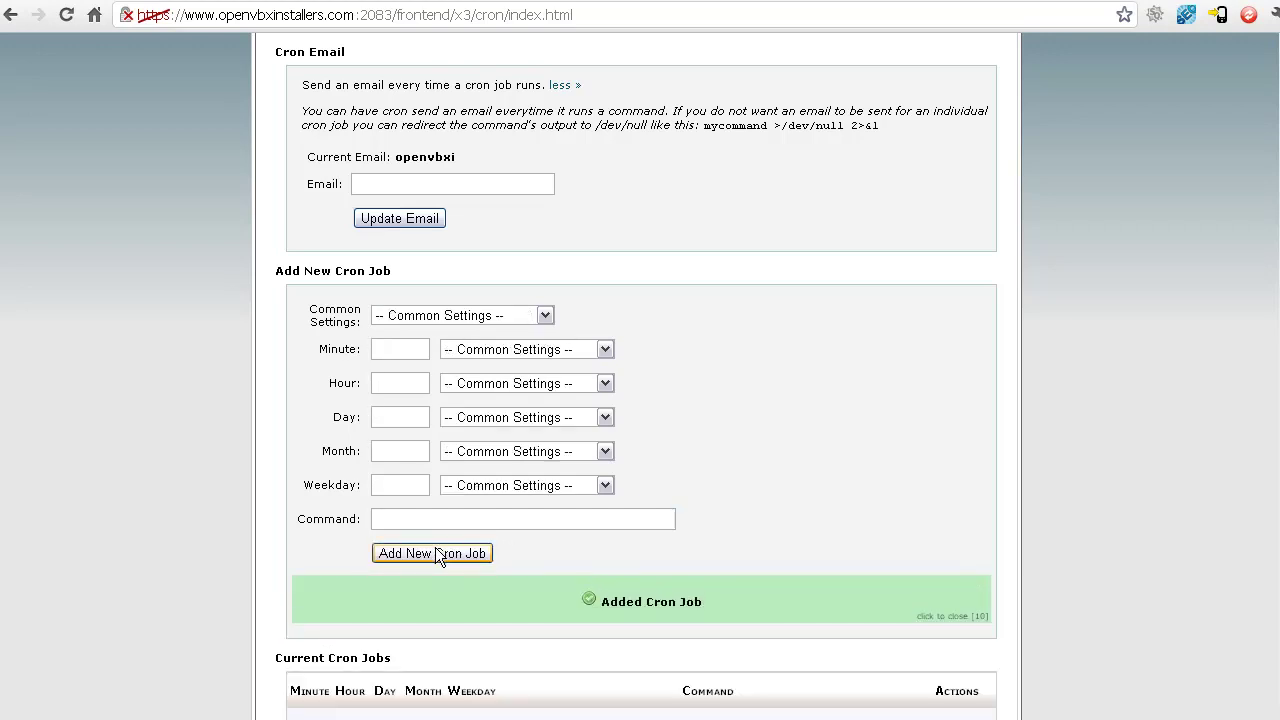
scroll(435, 549, "down", 1)
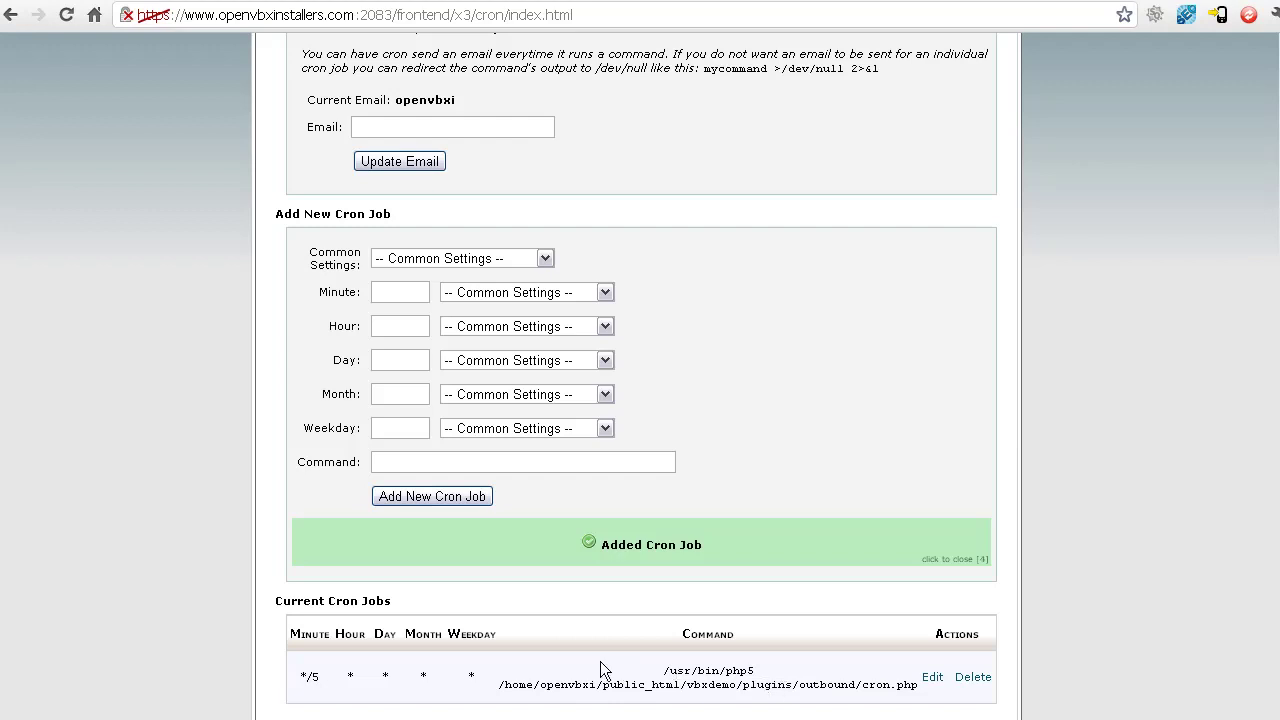
scroll(680, 505, "up", 6)
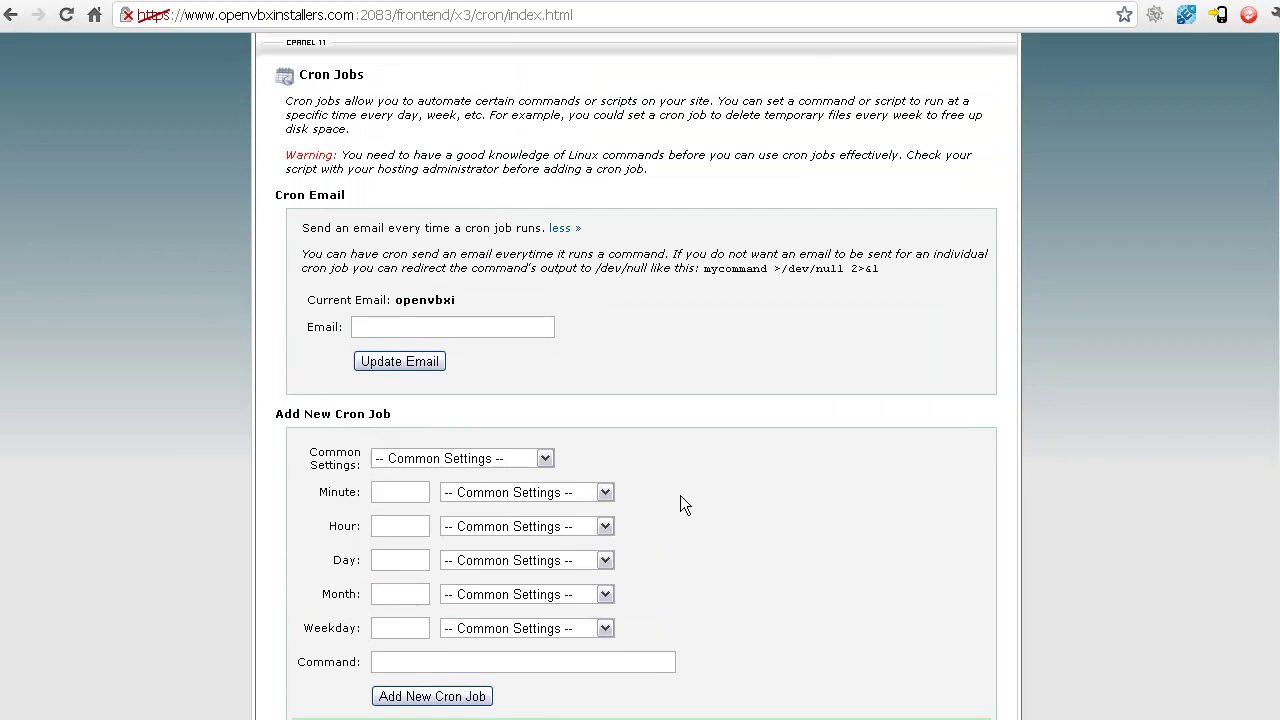